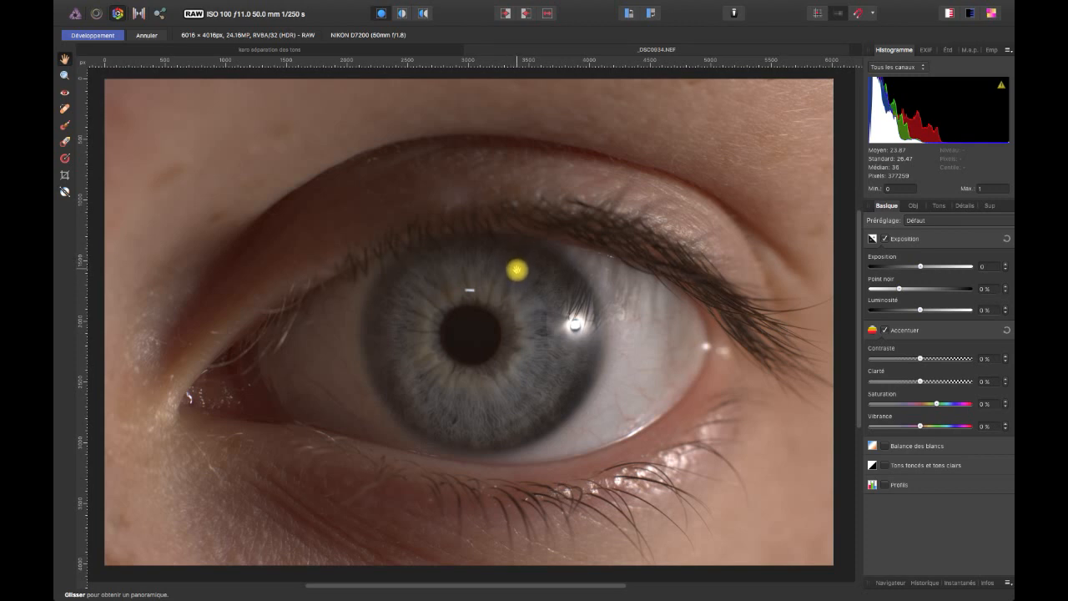
- Enable detail refinement for the RAW photo and raise its radius and amount slightly
{"action": "left_click", "coordinate": [964, 207]}
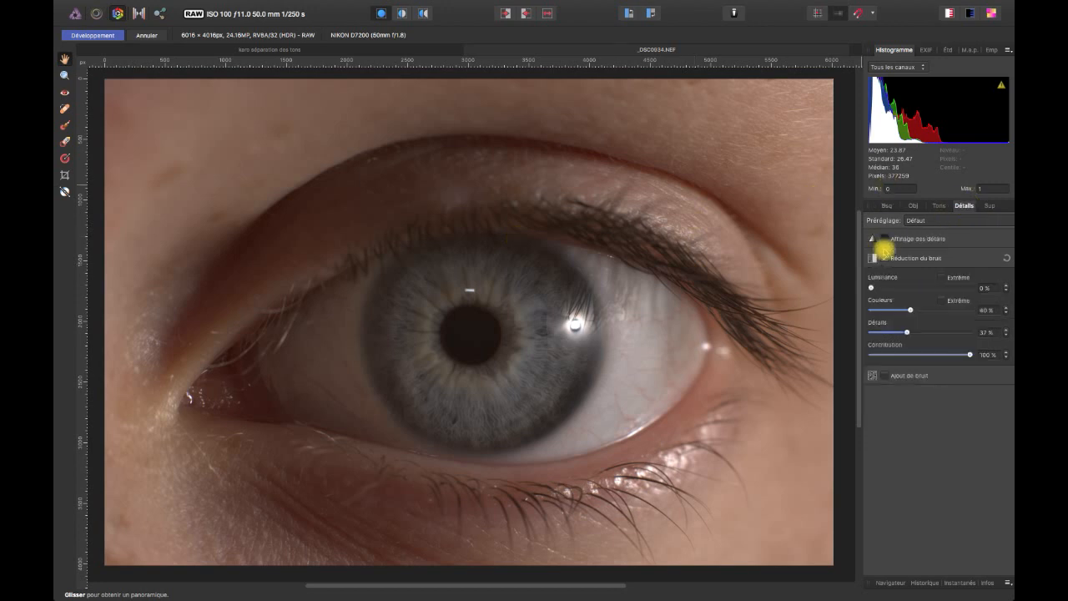
{"action": "left_click_drag", "start_coordinate": [870, 268], "coordinate": [879, 266]}
{"action": "left_click_drag", "start_coordinate": [871, 289], "coordinate": [880, 288]}
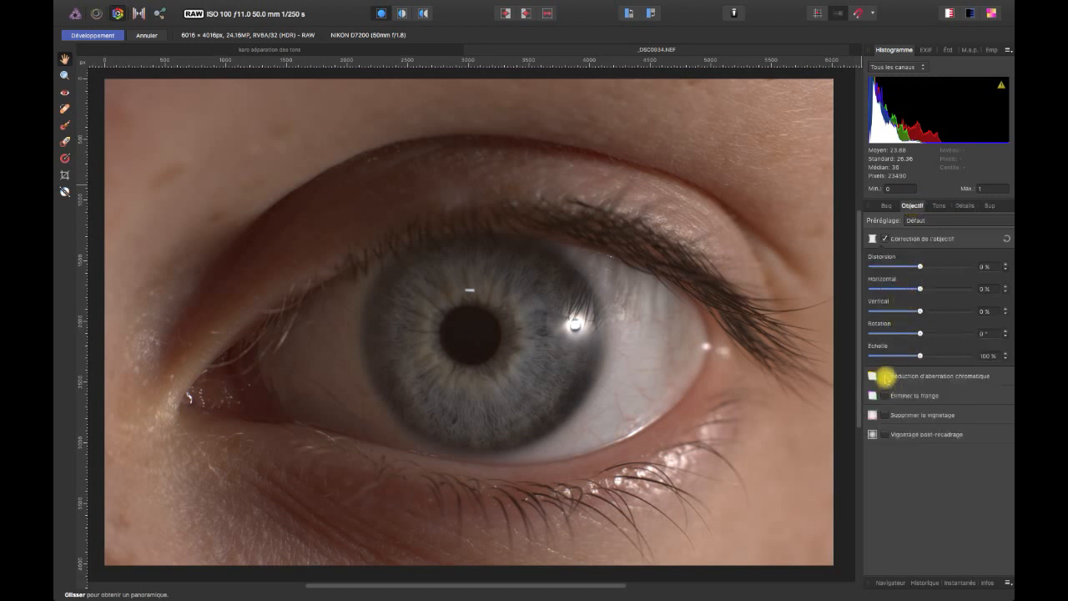
- Enable chromatic aberration reduction and vignette removal in the lens corrections
{"action": "left_click", "coordinate": [885, 375]}
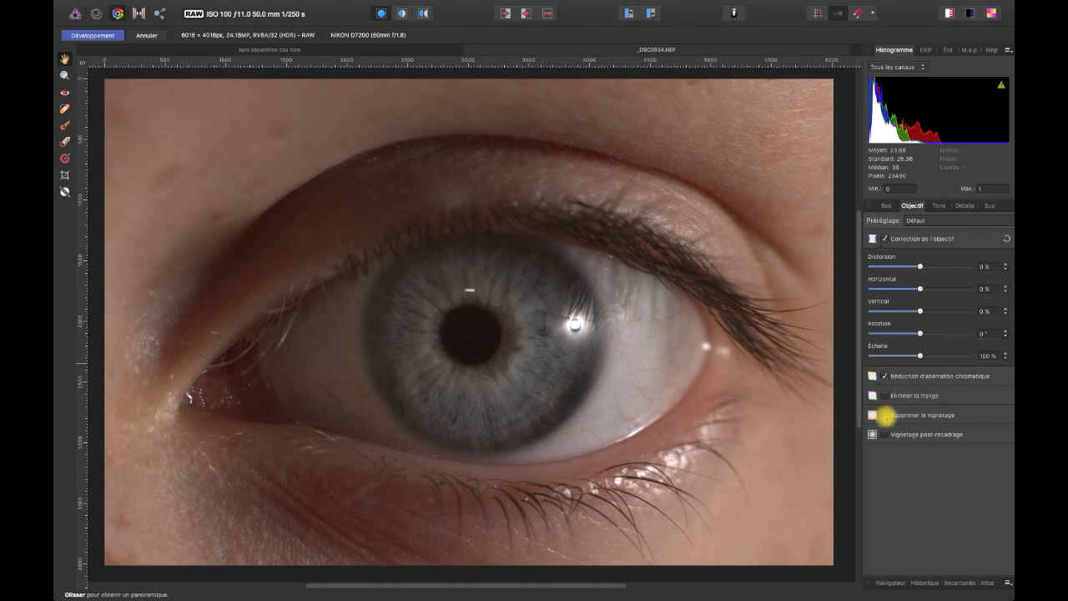
{"action": "left_click", "coordinate": [885, 414]}
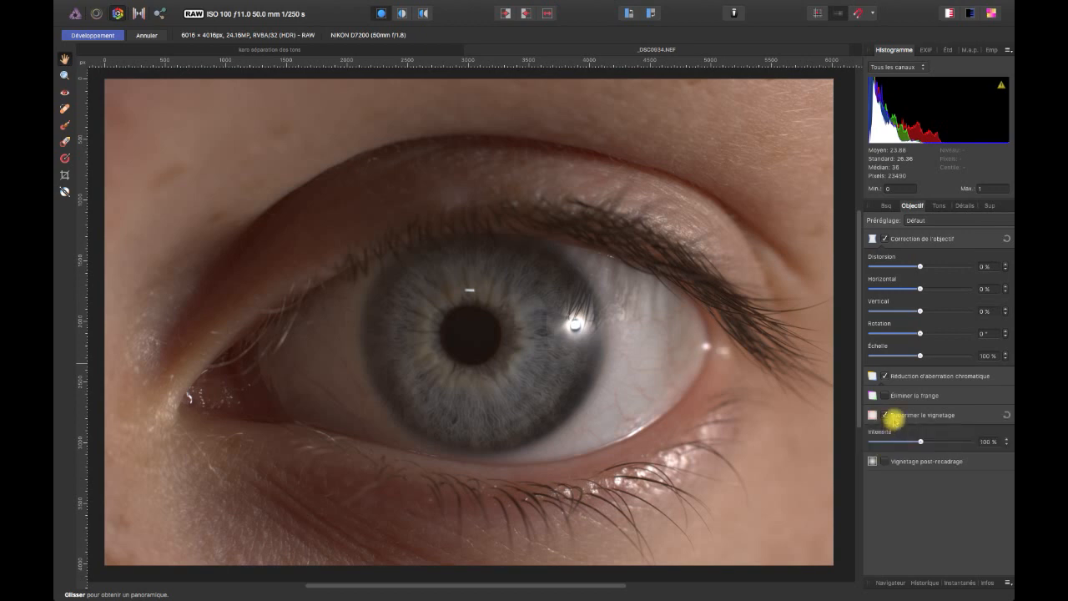
- Enable the output profile option for the RAW development and choose Adobe RGB (1998)
{"action": "left_click", "coordinate": [886, 207]}
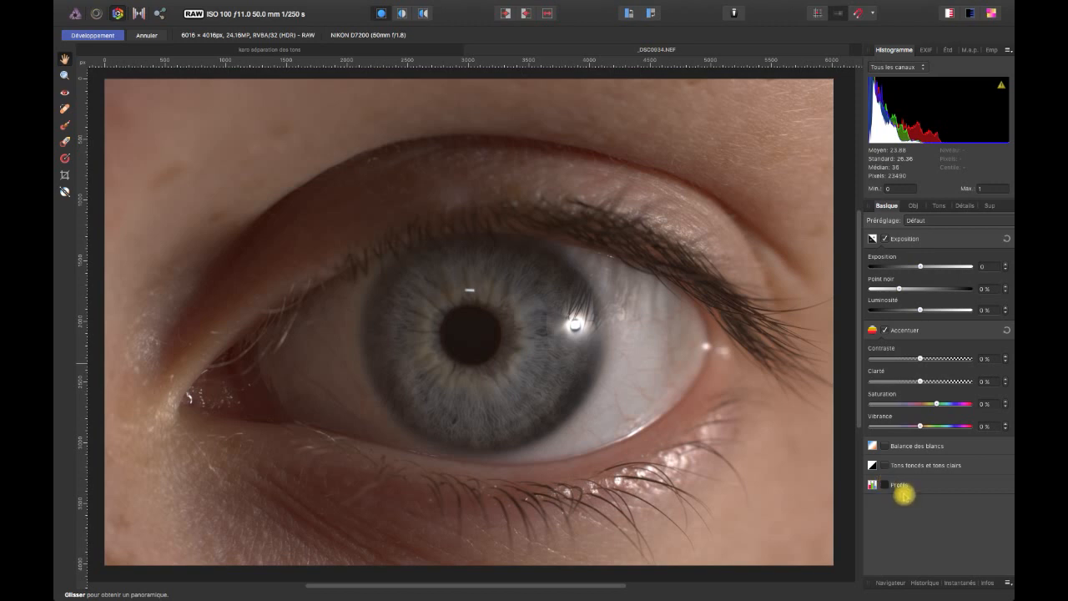
{"action": "left_click", "coordinate": [904, 493]}
{"action": "left_click", "coordinate": [913, 510]}
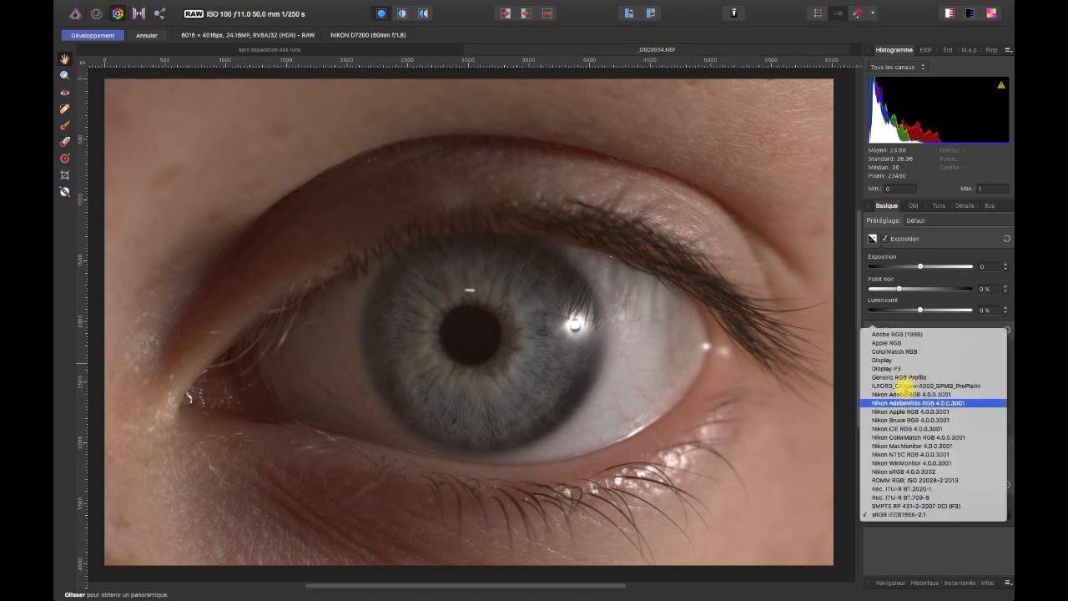
{"action": "left_click", "coordinate": [893, 334]}
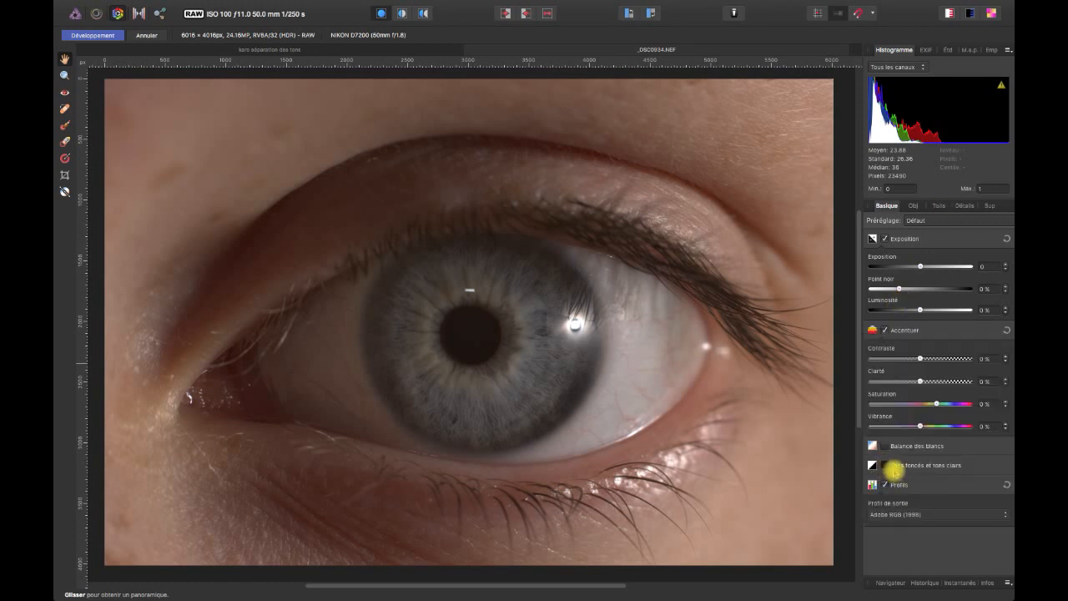
- Enable the shadows and highlights adjustment, set the highlights to -100 %, and set the photo's brightness to 25 %
{"action": "left_click", "coordinate": [886, 465]}
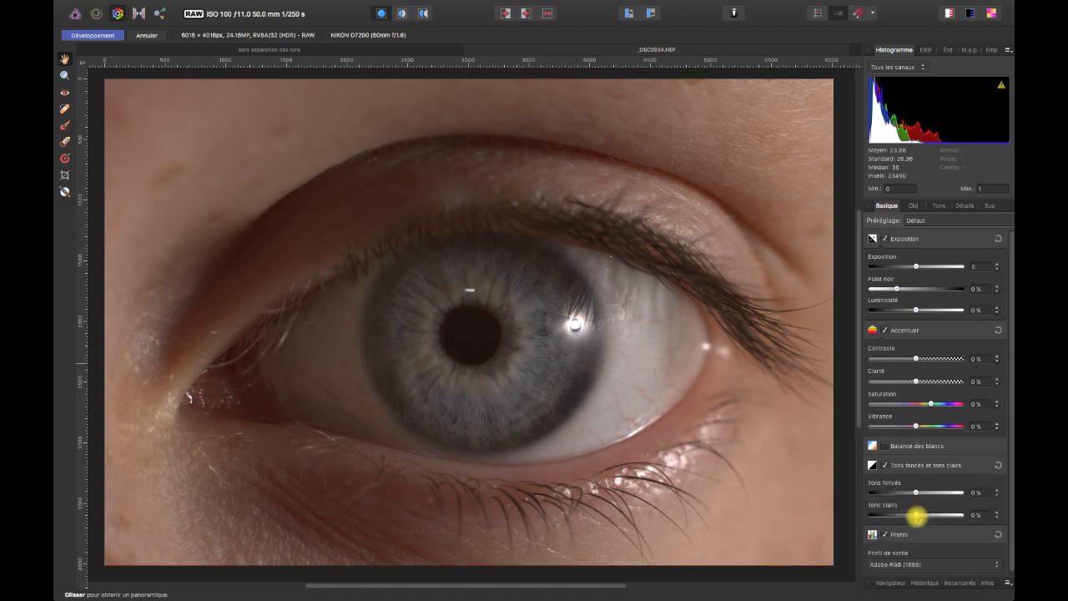
{"action": "left_click_drag", "start_coordinate": [906, 516], "coordinate": [877, 510]}
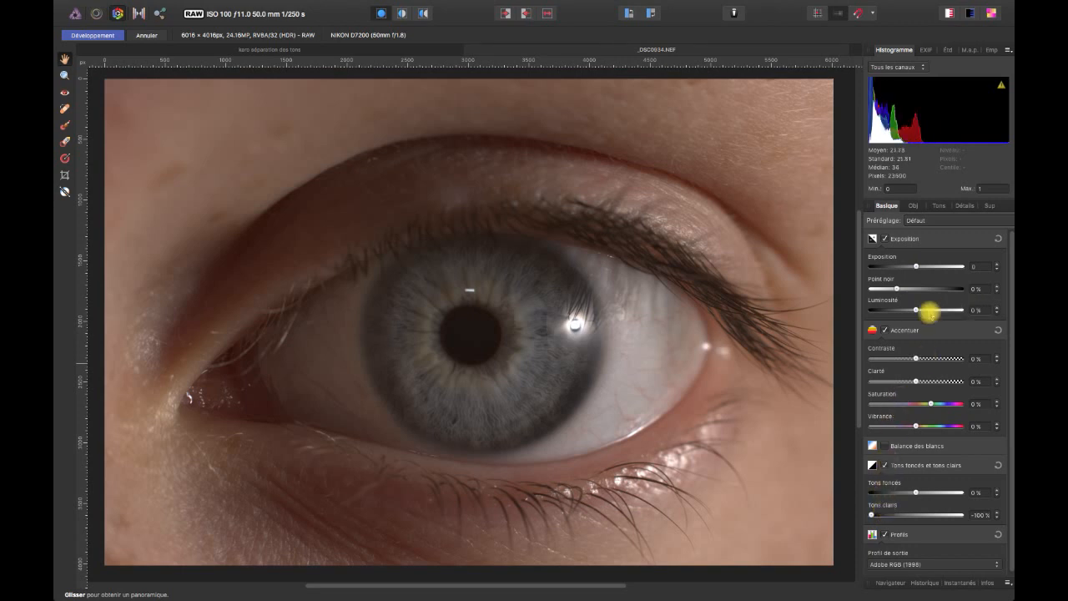
{"action": "left_click_drag", "start_coordinate": [918, 308], "coordinate": [970, 332]}
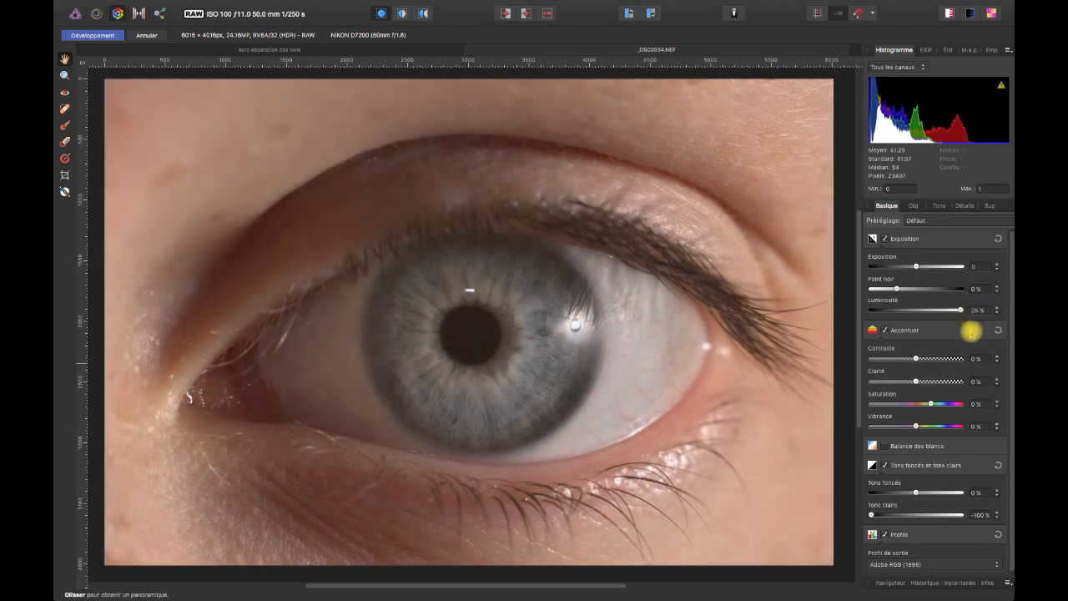
- Set the clarity to 5 % and develop the RAW photo
{"action": "left_click_drag", "start_coordinate": [917, 381], "coordinate": [918, 382]}
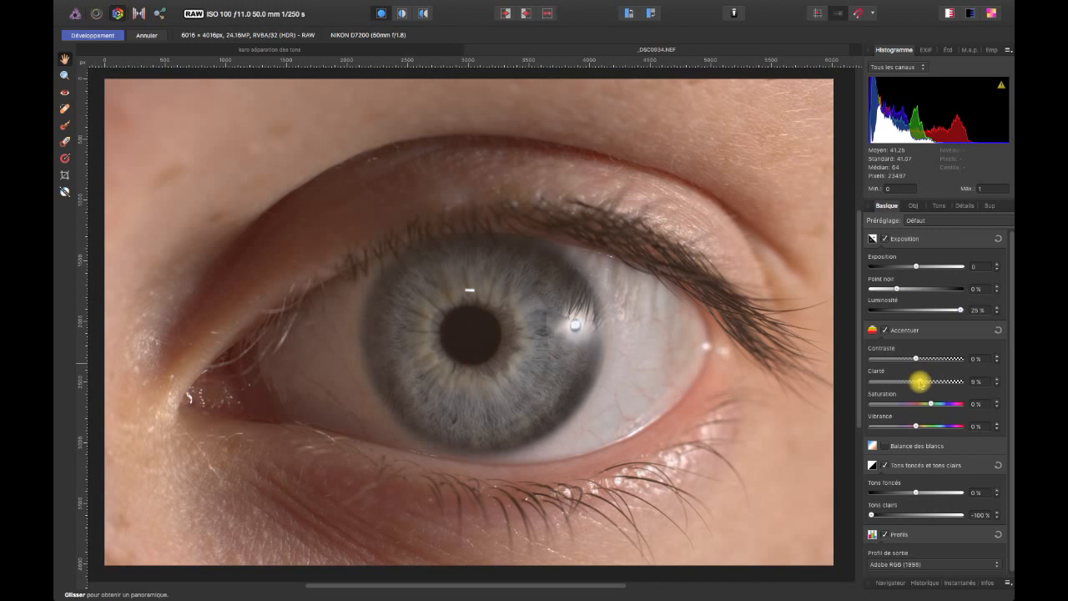
{"action": "left_click_drag", "start_coordinate": [918, 381], "coordinate": [917, 381]}
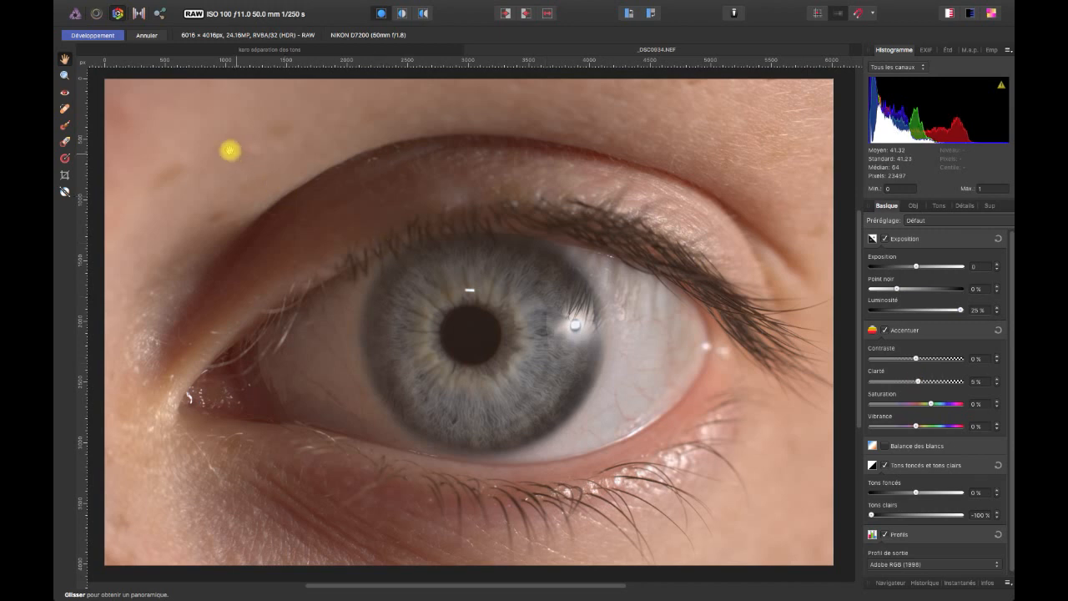
{"action": "left_click", "coordinate": [99, 35]}
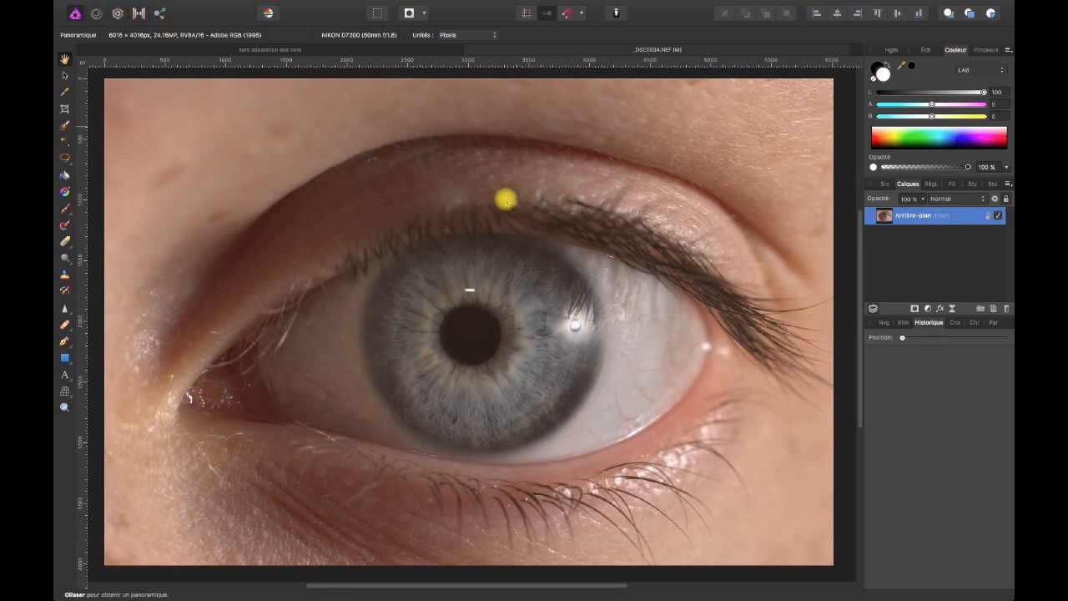
- Duplicate the background layer and rename the lower of the two layers "Oeil"
{"action": "left_click", "coordinate": [904, 219]}
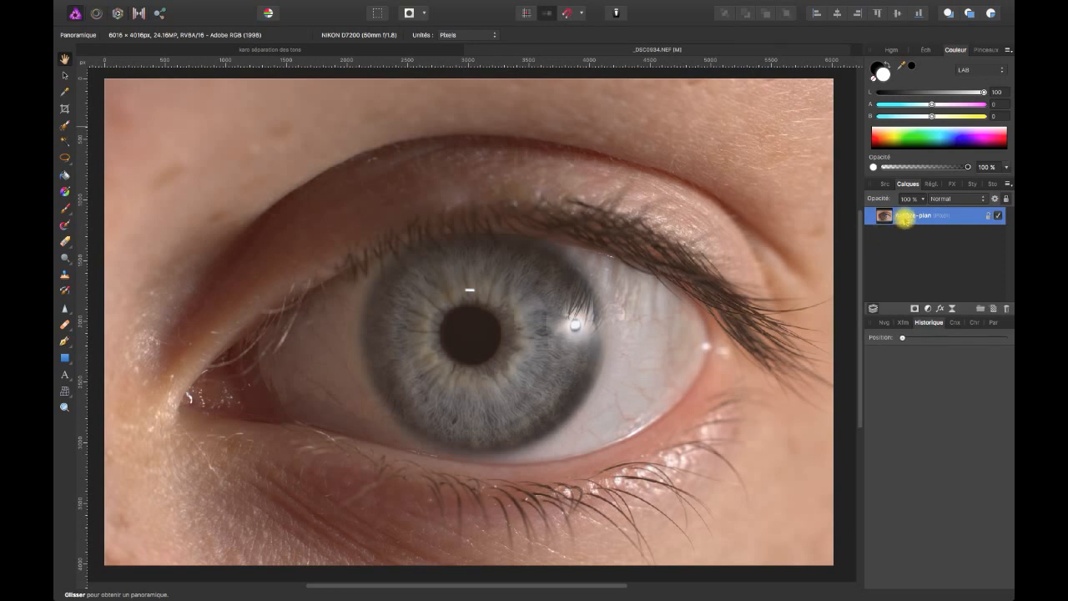
{"action": "right_click", "coordinate": [905, 219]}
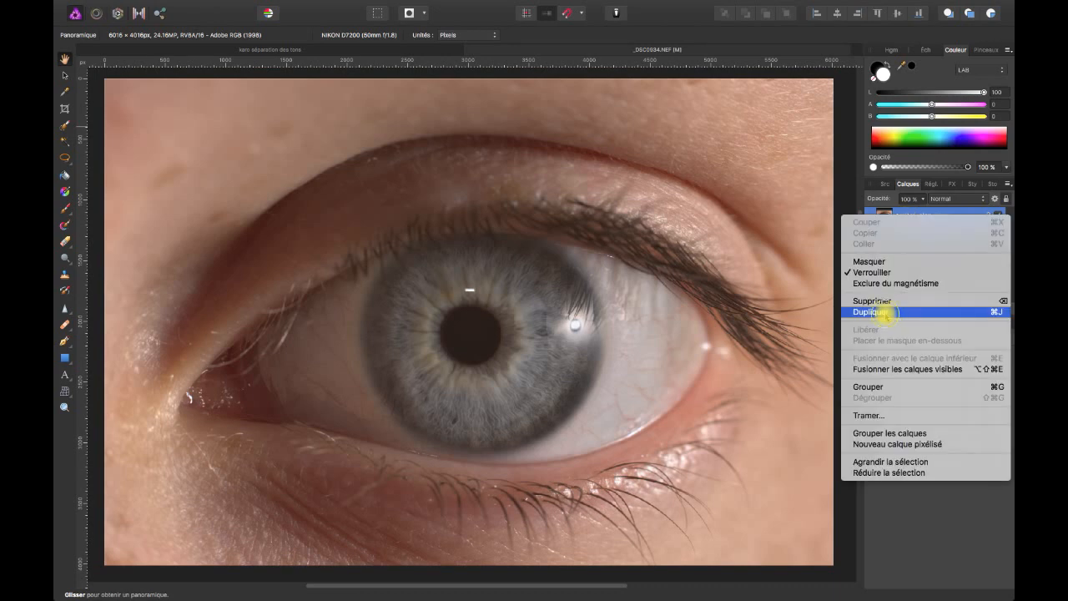
{"action": "left_click", "coordinate": [883, 312]}
{"action": "double_click", "coordinate": [935, 235]}
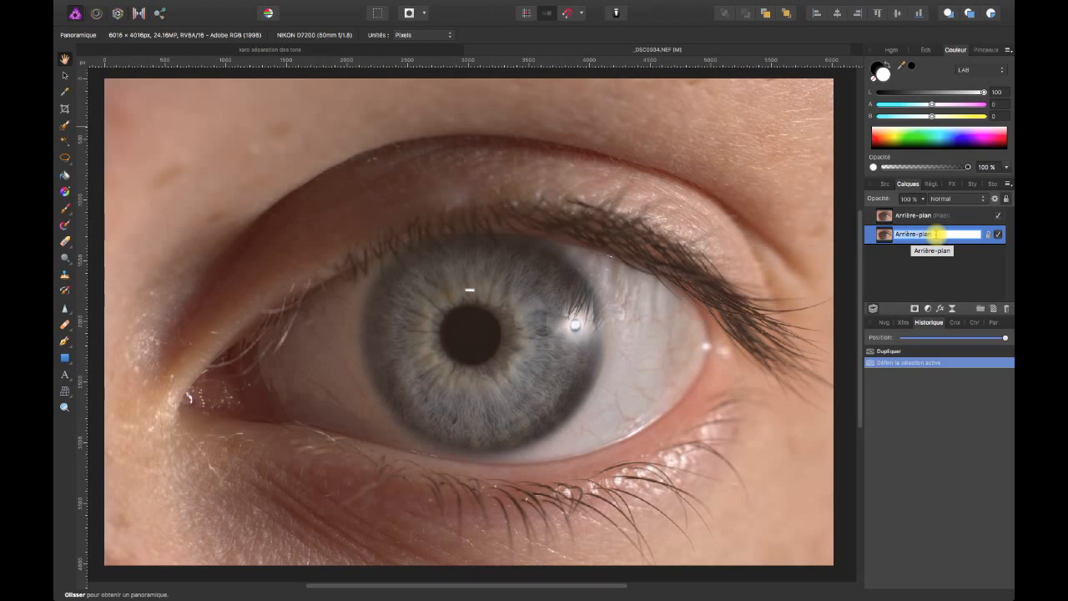
{"action": "type", "text": "Oeil"}
- Rename the upper duplicate layer "Séparation des tons"
{"action": "double_click", "coordinate": [906, 215]}
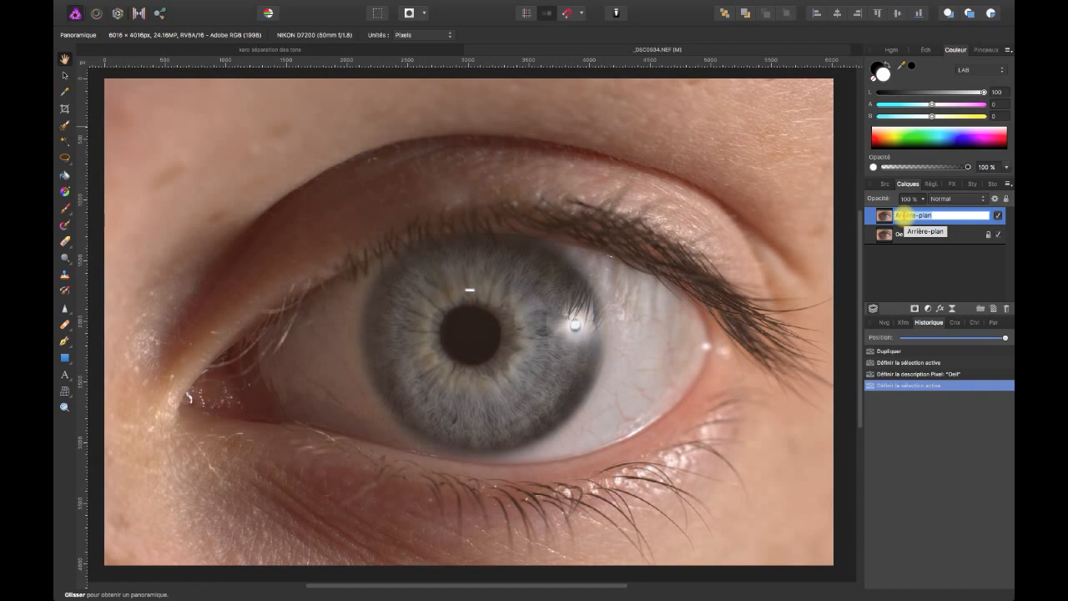
{"action": "type", "text": "D"}
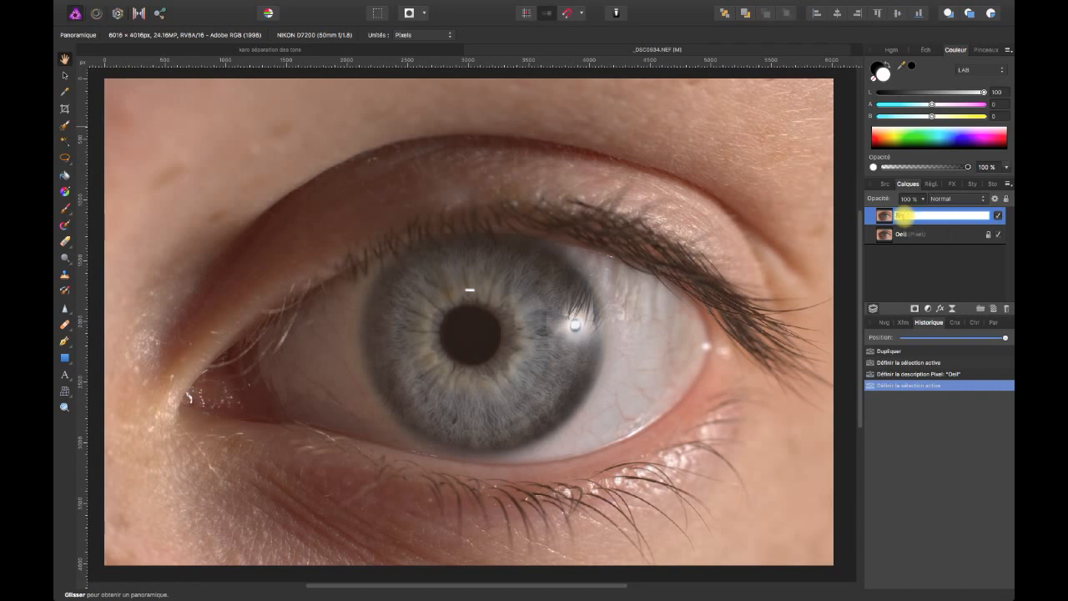
{"action": "type", "text": "paration "}
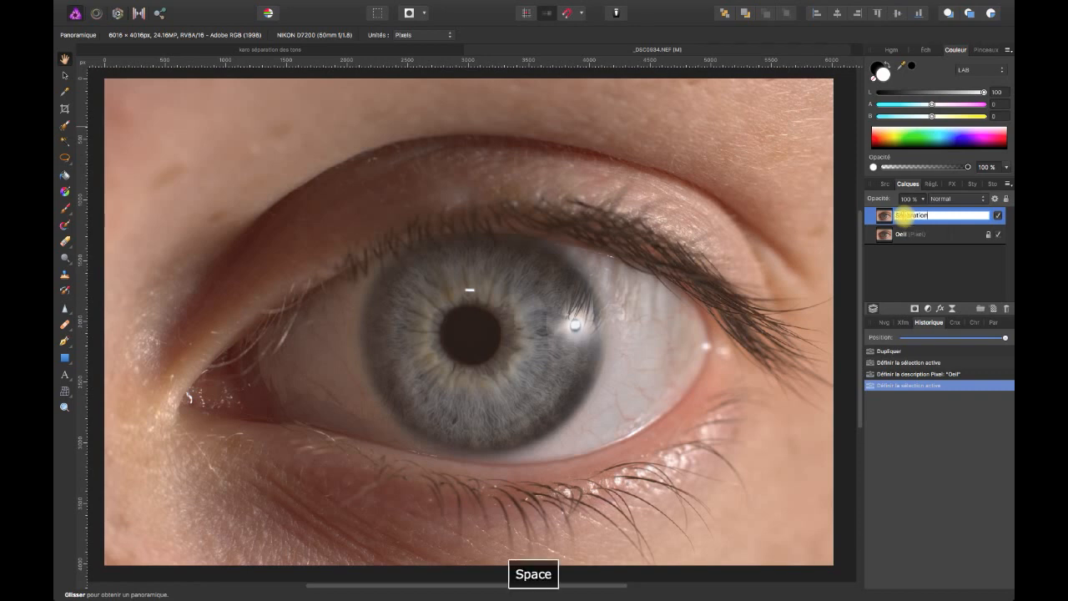
{"action": "type", "text": "des tons"}
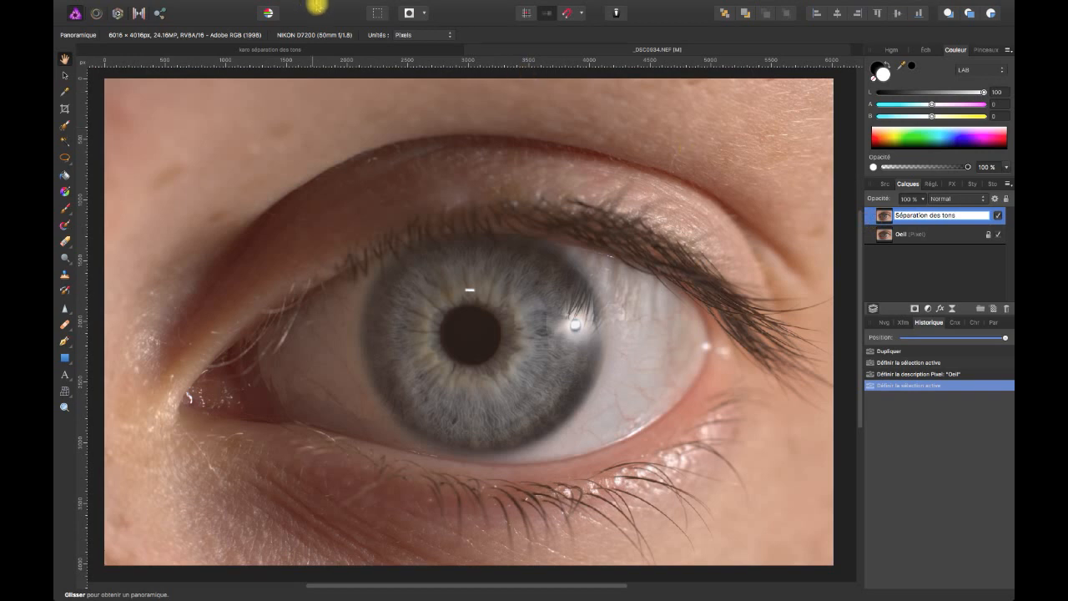
- Add a Levels adjustment layer with the black level at 3 % and the white level at 90 %
{"action": "mouse_move", "coordinate": [314, 6]}
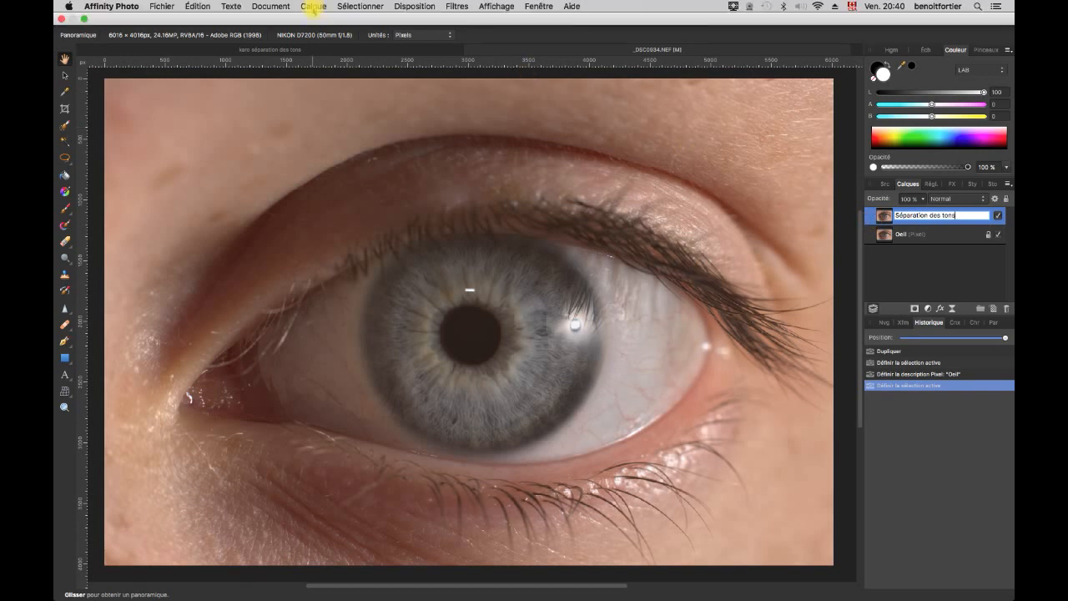
{"action": "left_click", "coordinate": [313, 7]}
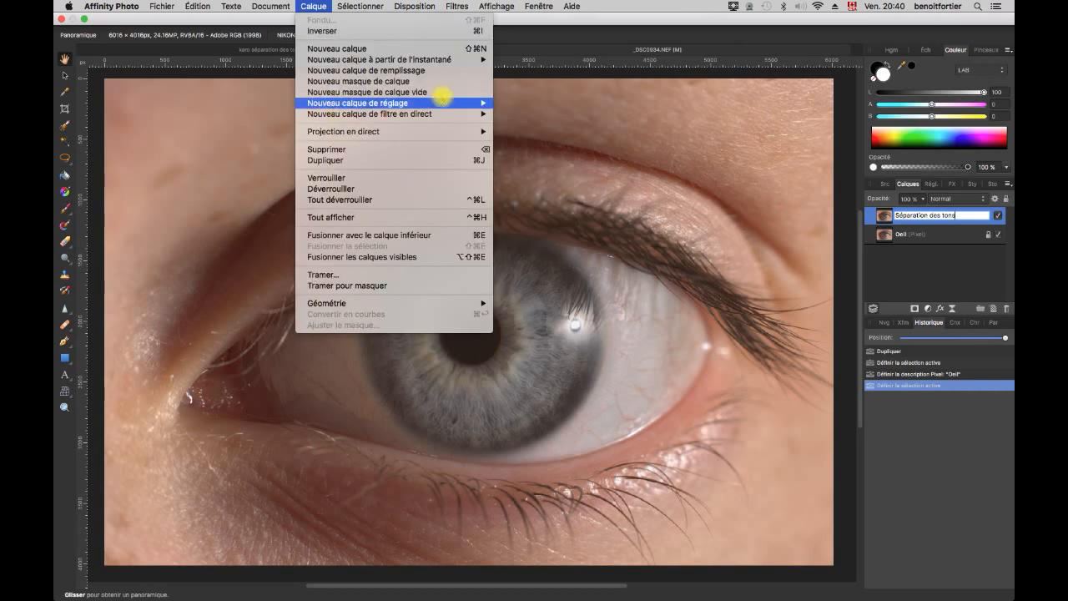
{"action": "mouse_move", "coordinate": [477, 102]}
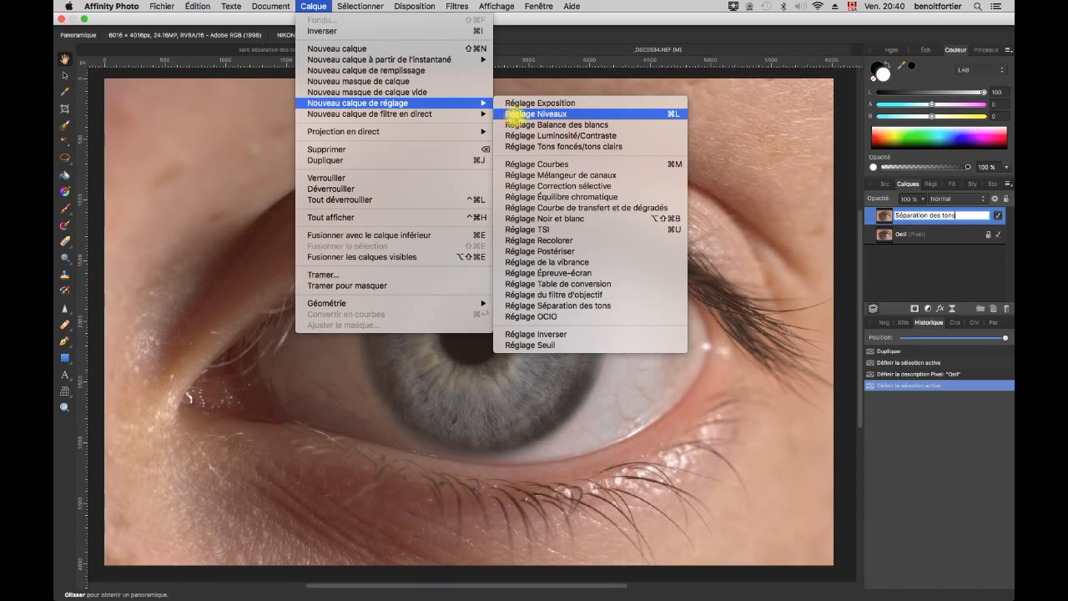
{"action": "left_click", "coordinate": [514, 114]}
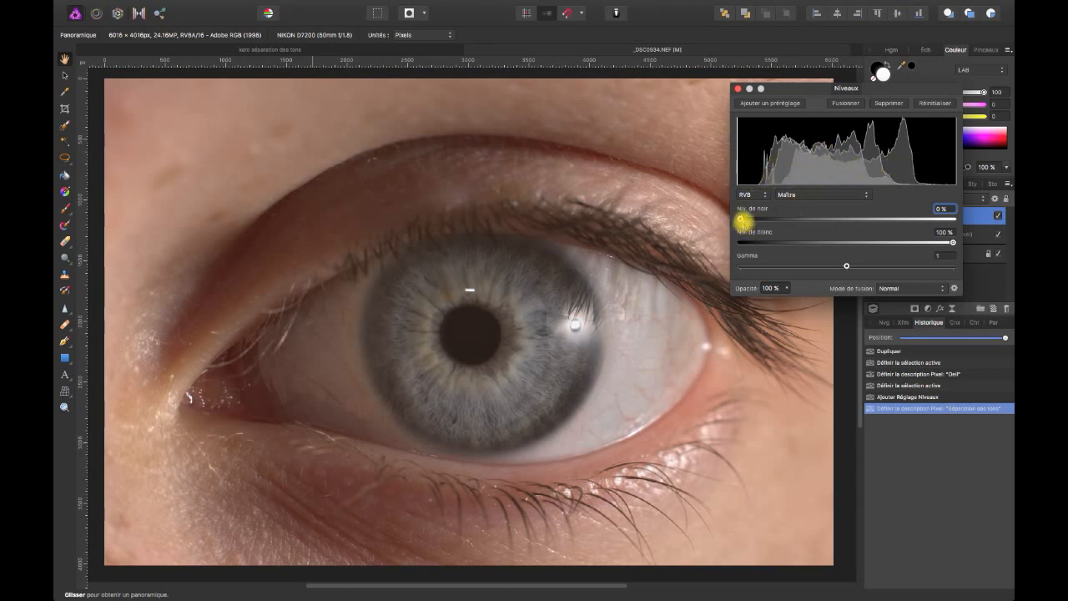
{"action": "left_click_drag", "start_coordinate": [741, 219], "coordinate": [751, 219]}
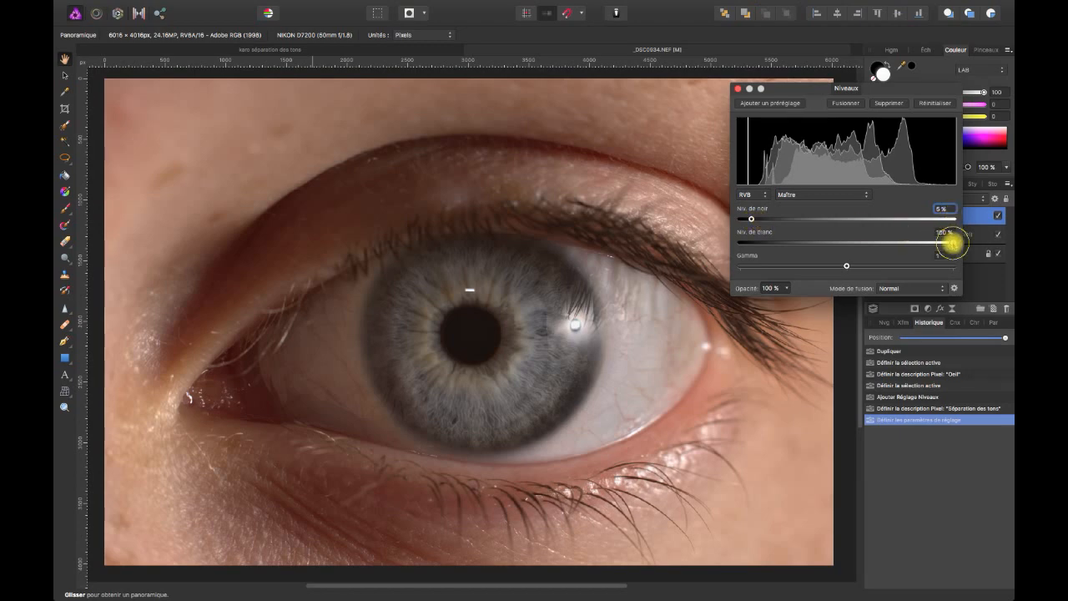
{"action": "left_click_drag", "start_coordinate": [952, 243], "coordinate": [932, 242]}
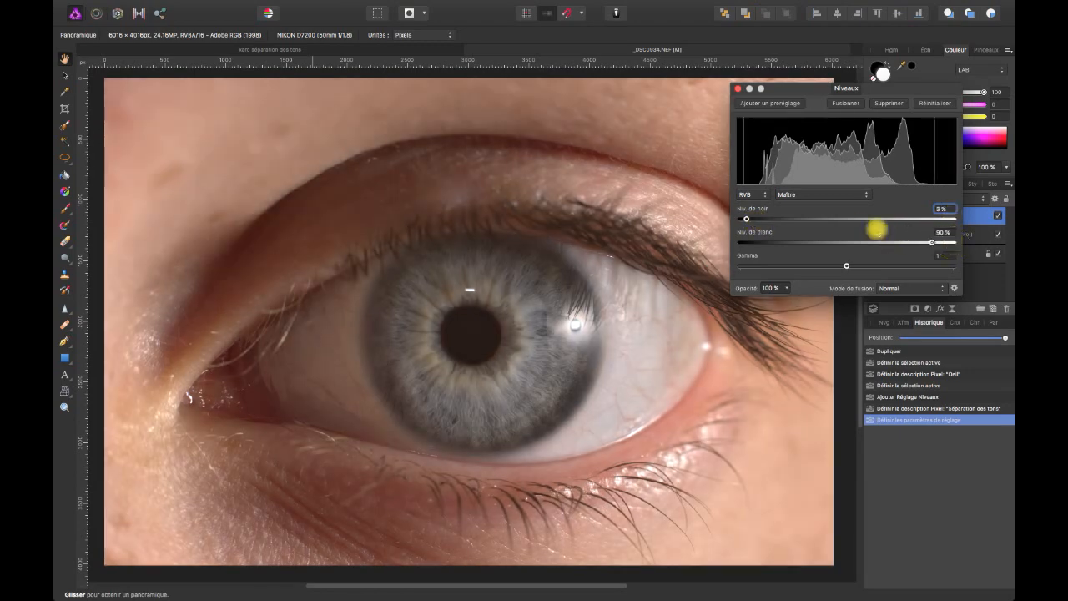
{"action": "left_click", "coordinate": [737, 87]}
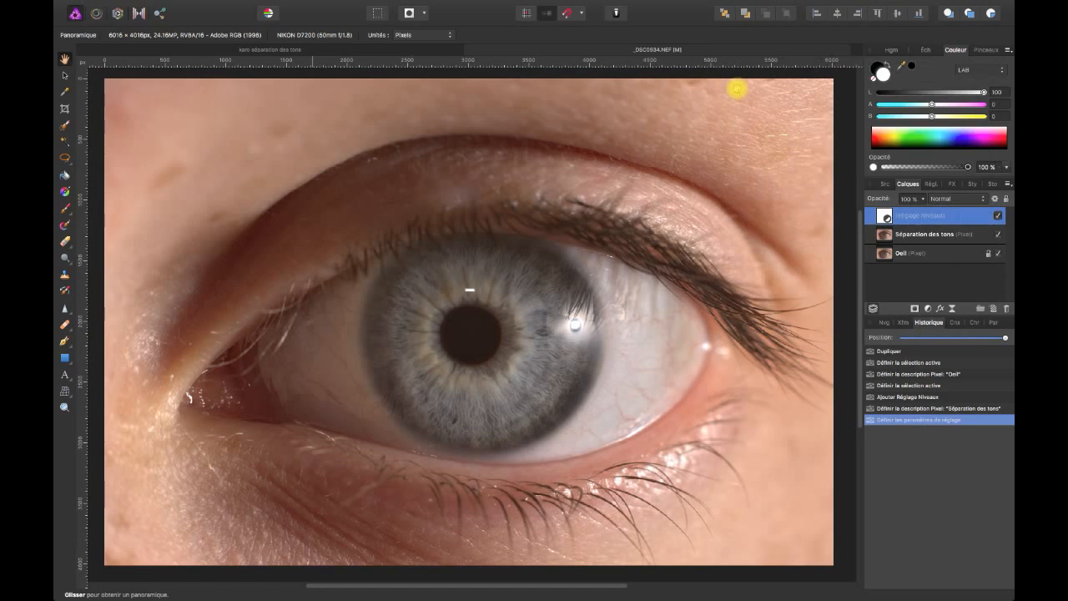
{"action": "mouse_move", "coordinate": [332, 4]}
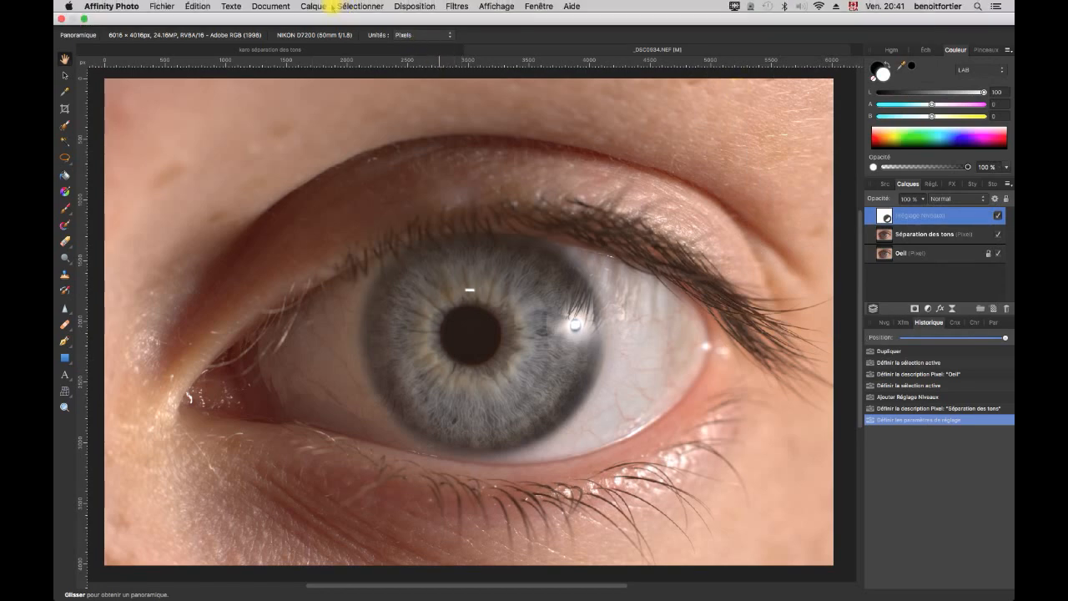
{"action": "left_click", "coordinate": [342, 6]}
{"action": "left_click", "coordinate": [343, 6]}
{"action": "left_click", "coordinate": [314, 6]}
{"action": "mouse_move", "coordinate": [343, 103]}
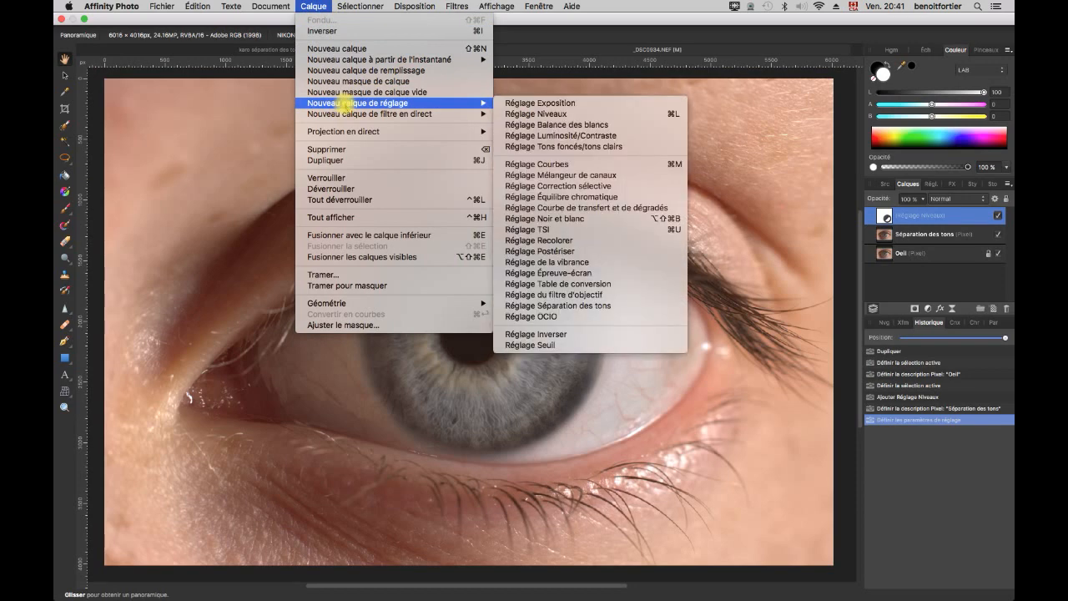
{"action": "left_click", "coordinate": [542, 114]}
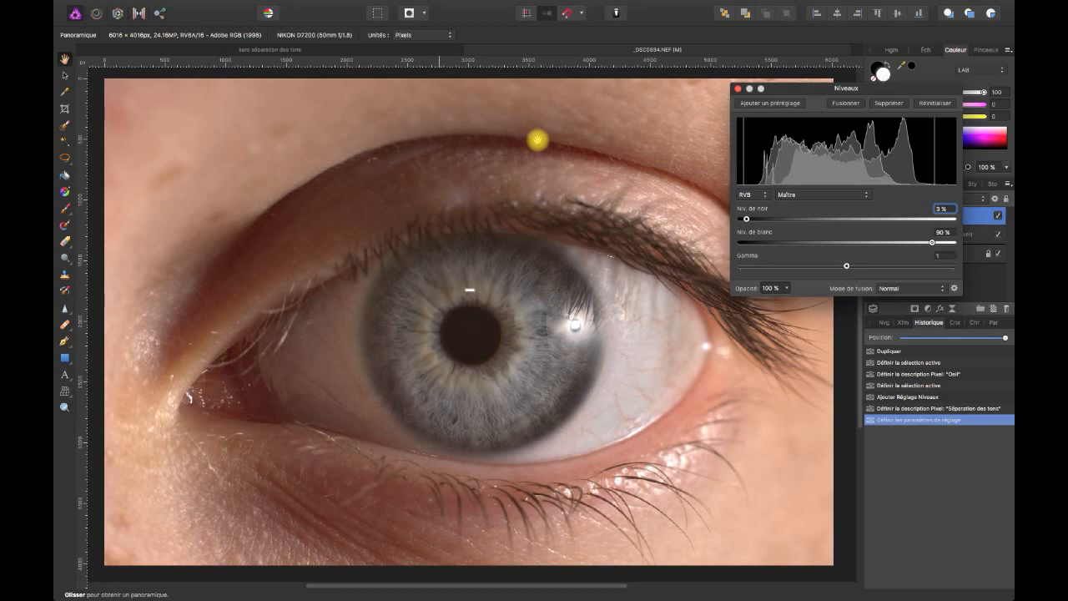
- Add a Brightness/Contrast adjustment layer above the Levels adjustment with the contrast at 5 %
{"action": "key", "text": "super+shift+b"}
{"action": "left_click_drag", "start_coordinate": [777, 185], "coordinate": [731, 62]}
{"action": "left_click_drag", "start_coordinate": [782, 129], "coordinate": [785, 130]}
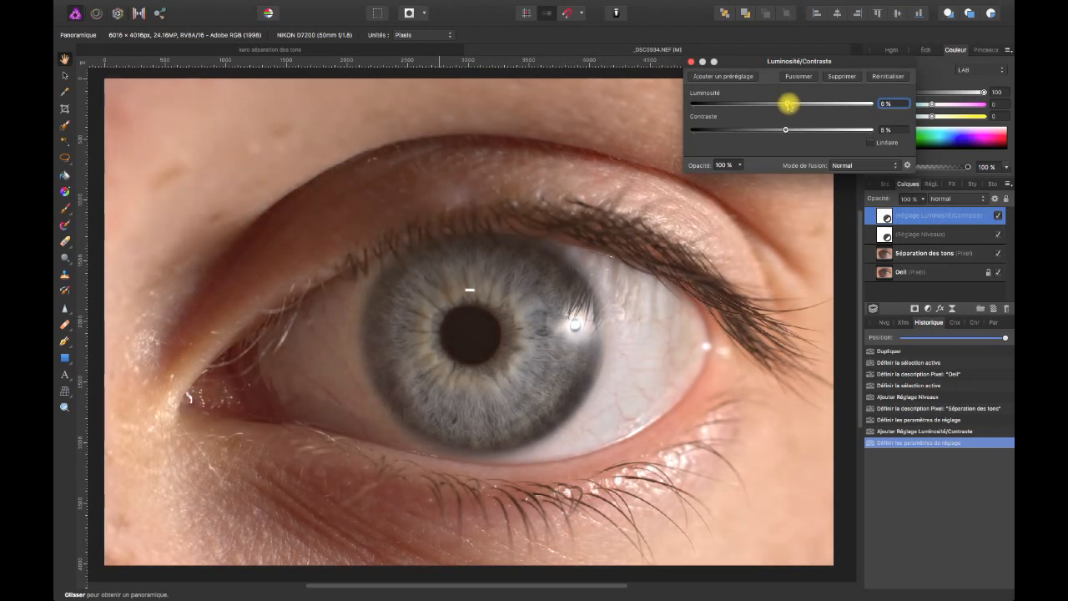
{"action": "left_click", "coordinate": [692, 62]}
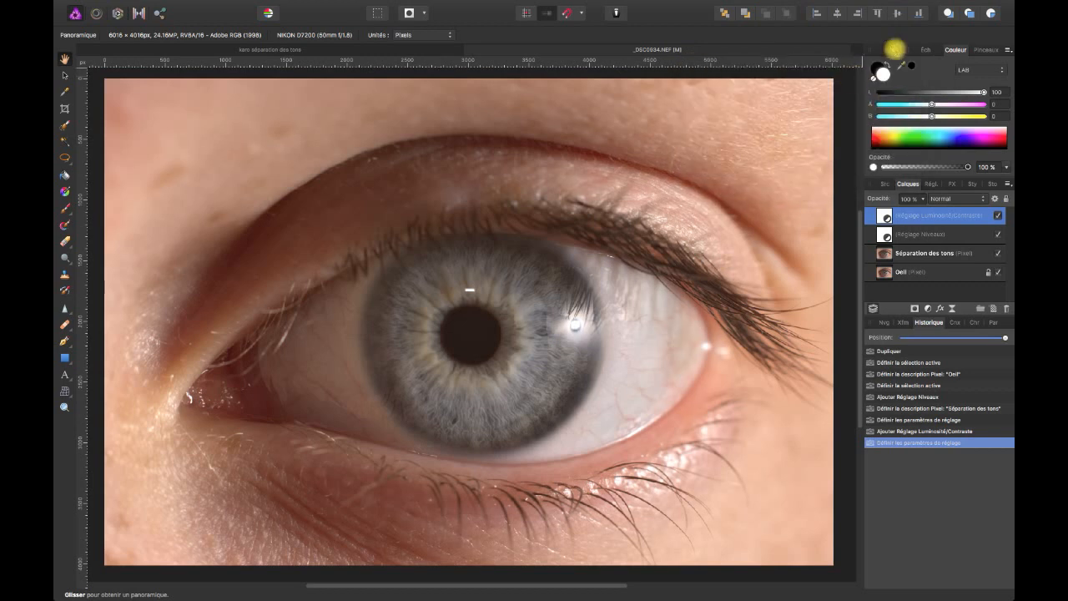
- Display the histogram and set the Brightness/Contrast adjustment's brightness to 4 %
{"action": "left_click", "coordinate": [893, 50]}
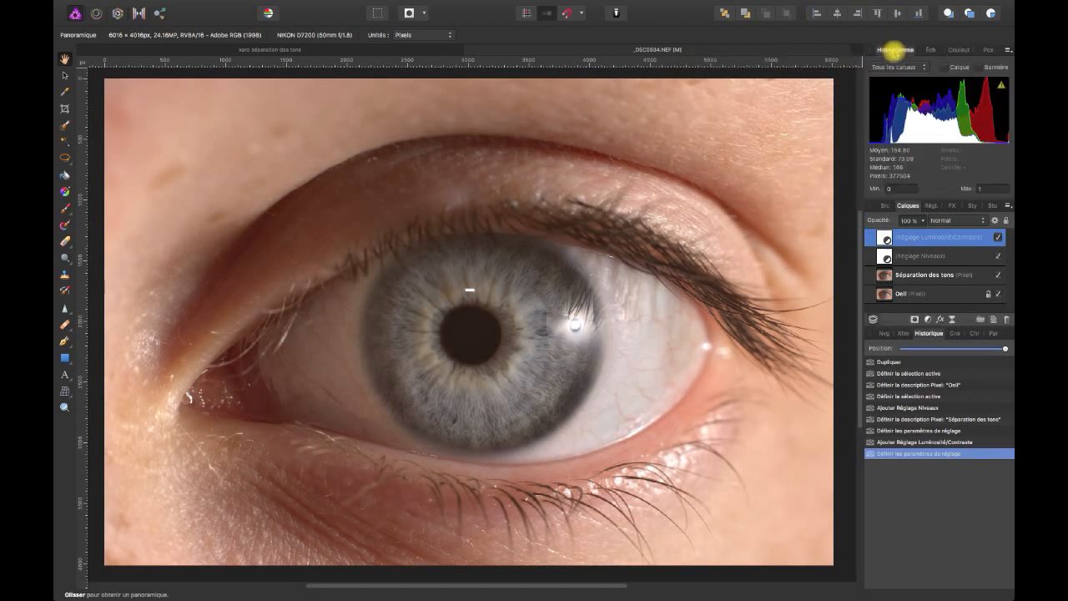
{"action": "double_click", "coordinate": [881, 234]}
{"action": "left_click_drag", "start_coordinate": [776, 101], "coordinate": [783, 105]}
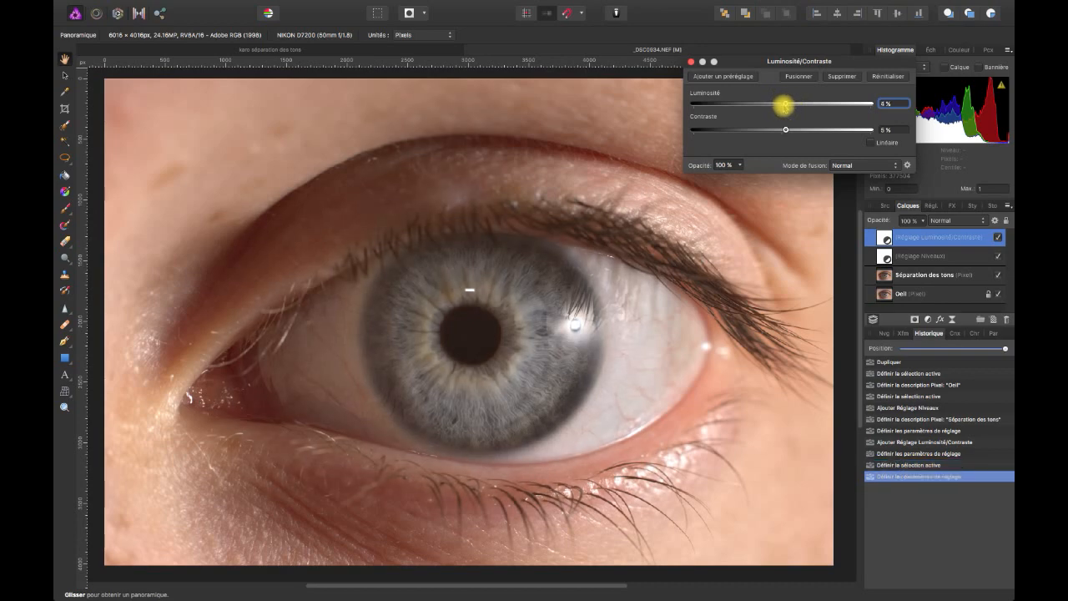
{"action": "left_click", "coordinate": [951, 242]}
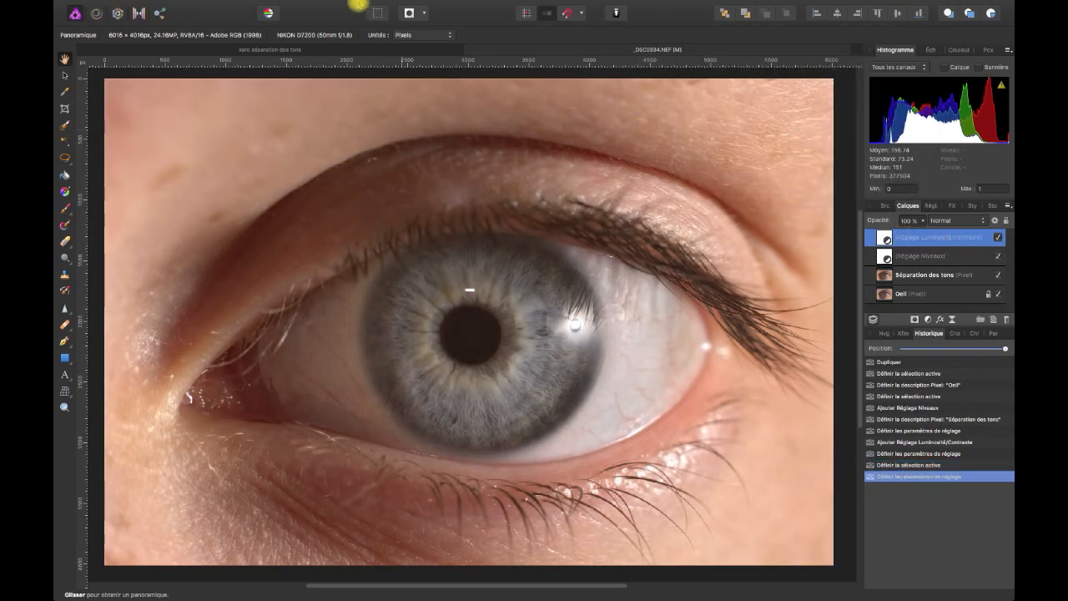
- Try a Curves adjustment layer with a point in the shadows, compare the image without it, and delete the layer
{"action": "left_click", "coordinate": [313, 6]}
{"action": "mouse_move", "coordinate": [368, 103]}
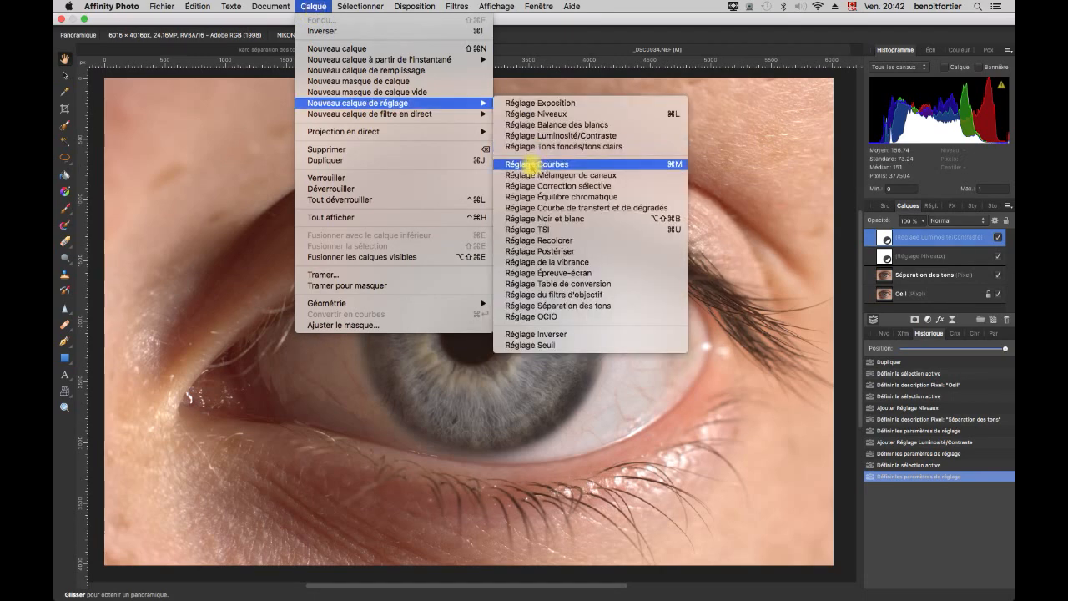
{"action": "key", "text": "Escape"}
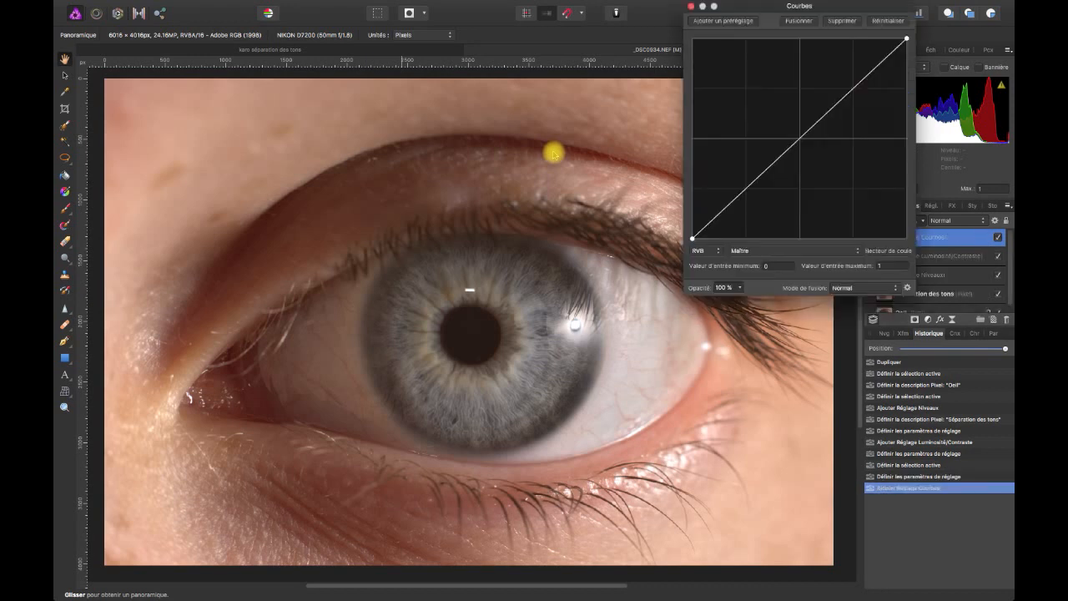
{"action": "left_click", "coordinate": [745, 191]}
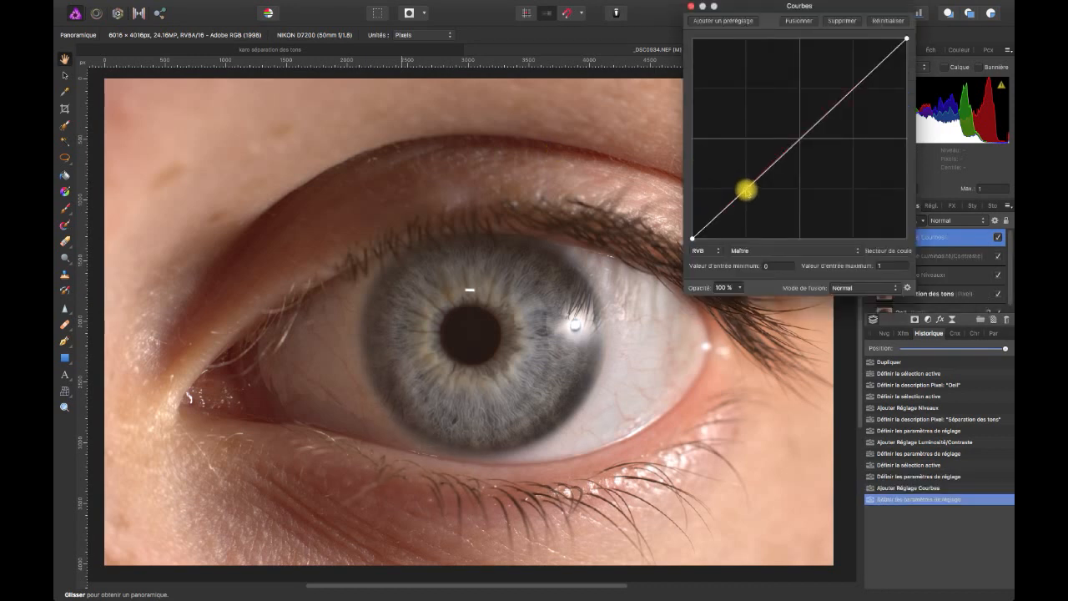
{"action": "left_click", "coordinate": [975, 239]}
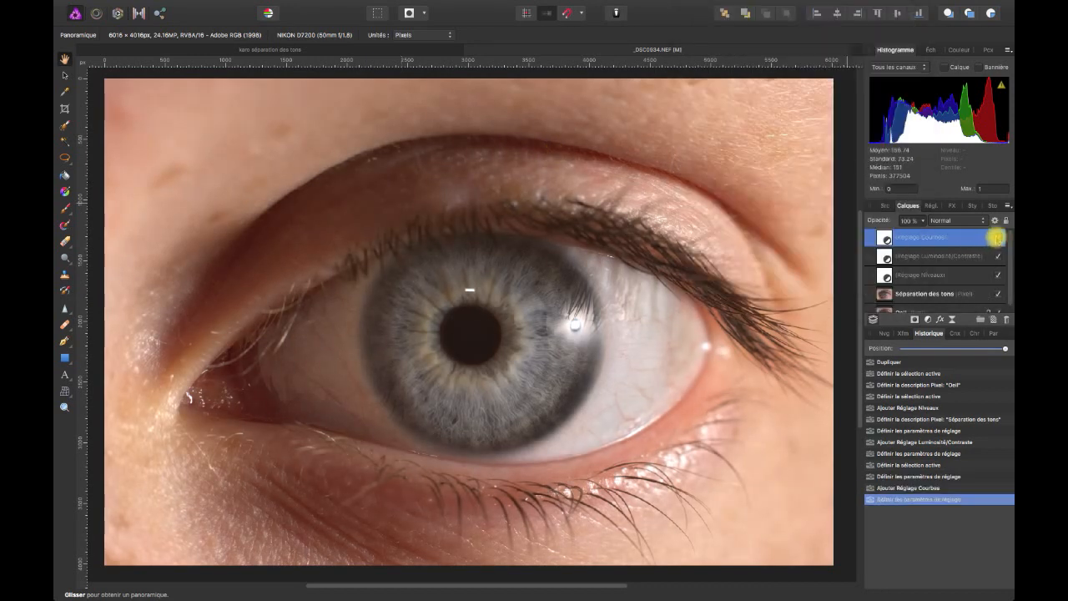
{"action": "left_click", "coordinate": [996, 238]}
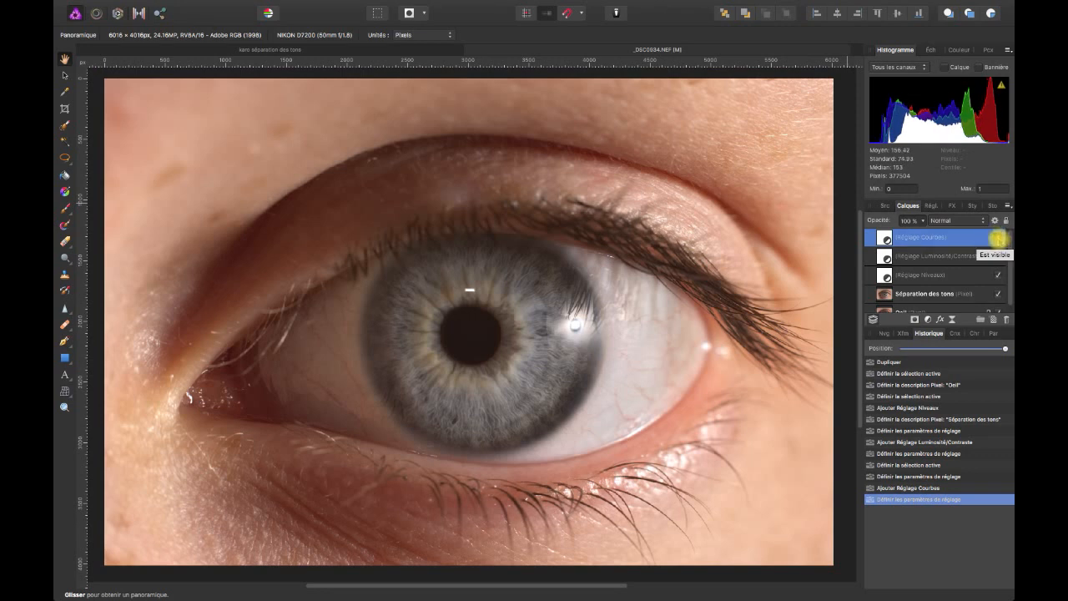
{"action": "left_click", "coordinate": [998, 238]}
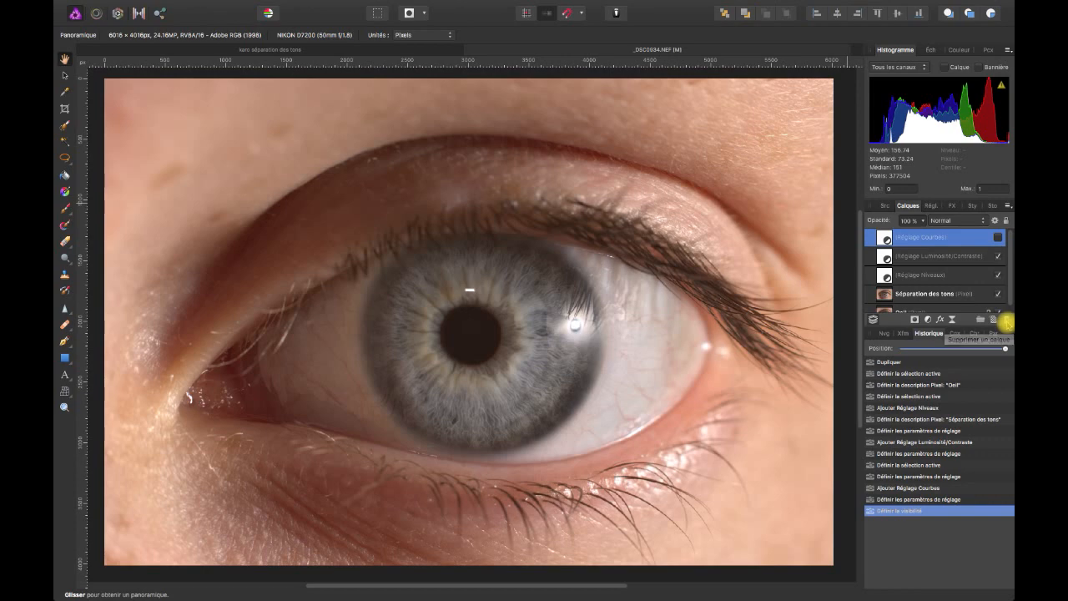
{"action": "left_click", "coordinate": [1005, 322]}
- Add a live Clarity filter nested in the "Séparation des tons" pixel layer, with a radius of 28.6 px
{"action": "left_click", "coordinate": [313, 6]}
{"action": "mouse_move", "coordinate": [342, 101]}
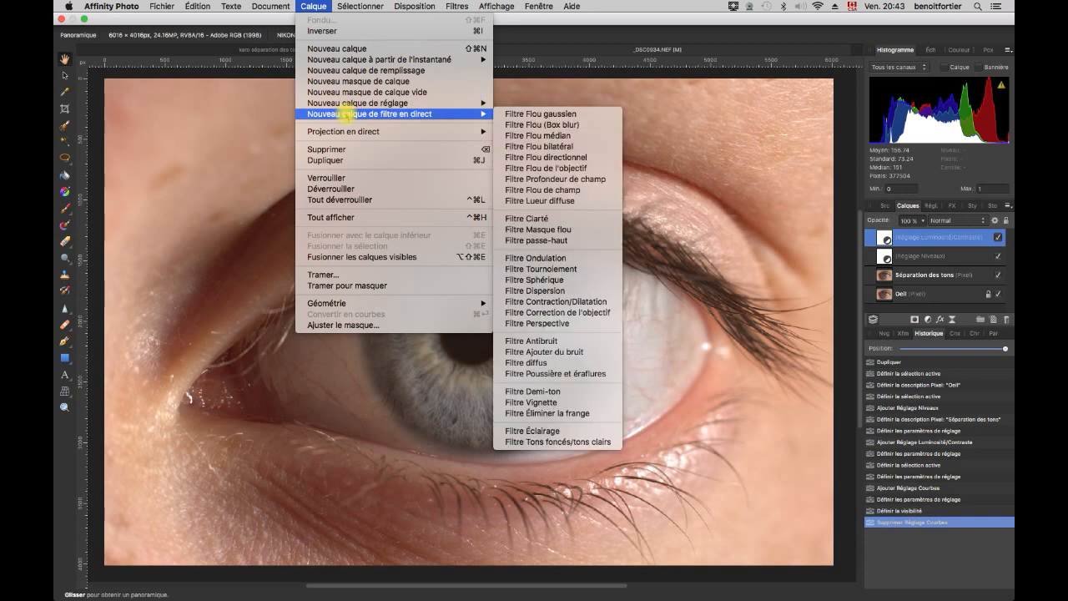
{"action": "left_click", "coordinate": [529, 219]}
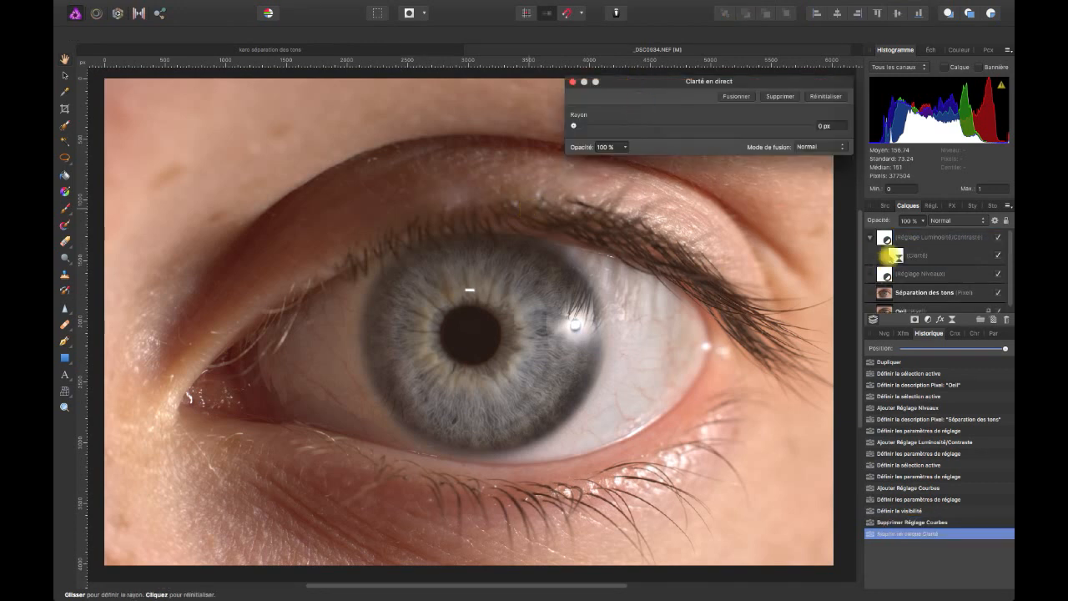
{"action": "left_click", "coordinate": [893, 255]}
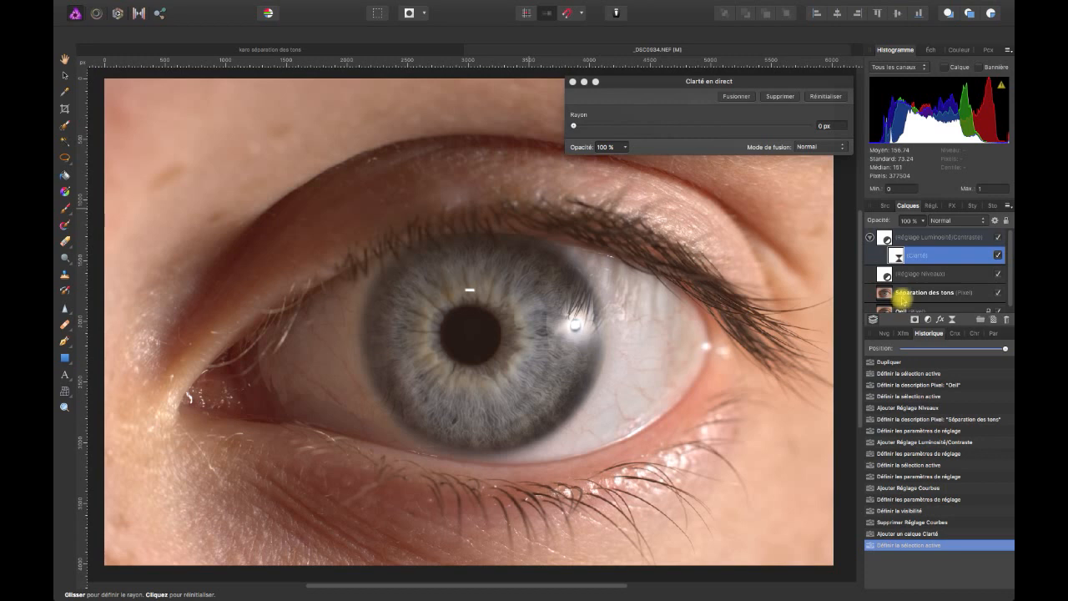
{"action": "left_click_drag", "start_coordinate": [902, 294], "coordinate": [902, 298]}
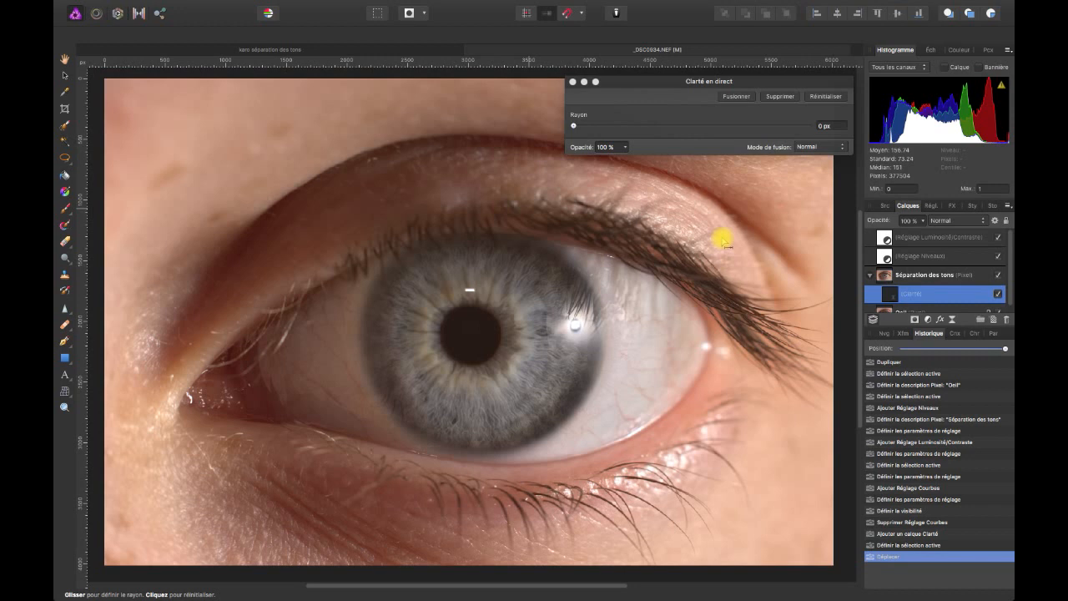
{"action": "left_click_drag", "start_coordinate": [574, 126], "coordinate": [724, 135]}
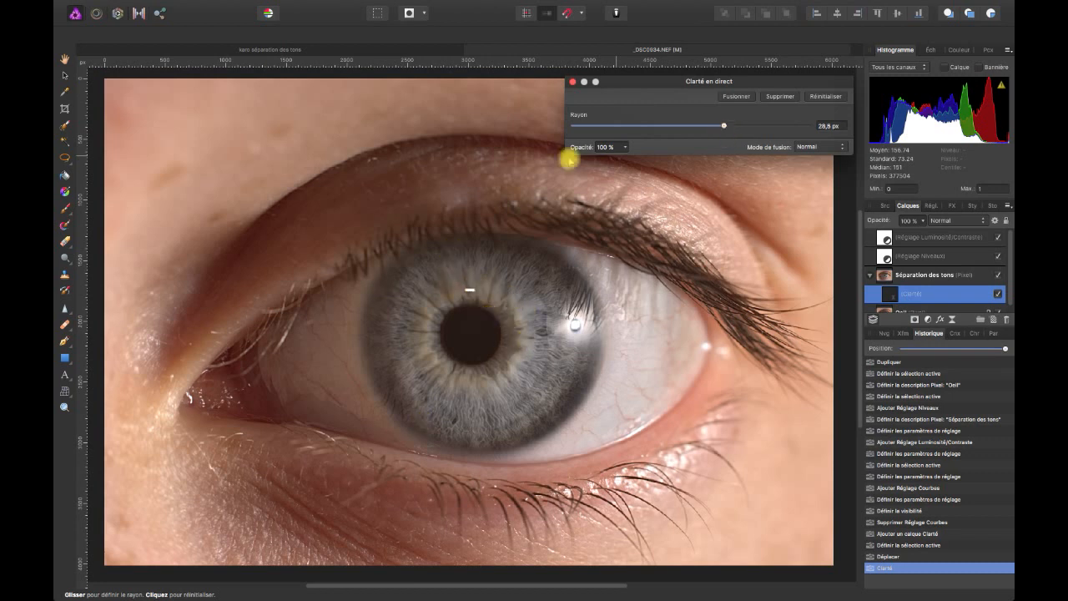
{"action": "left_click", "coordinate": [569, 84]}
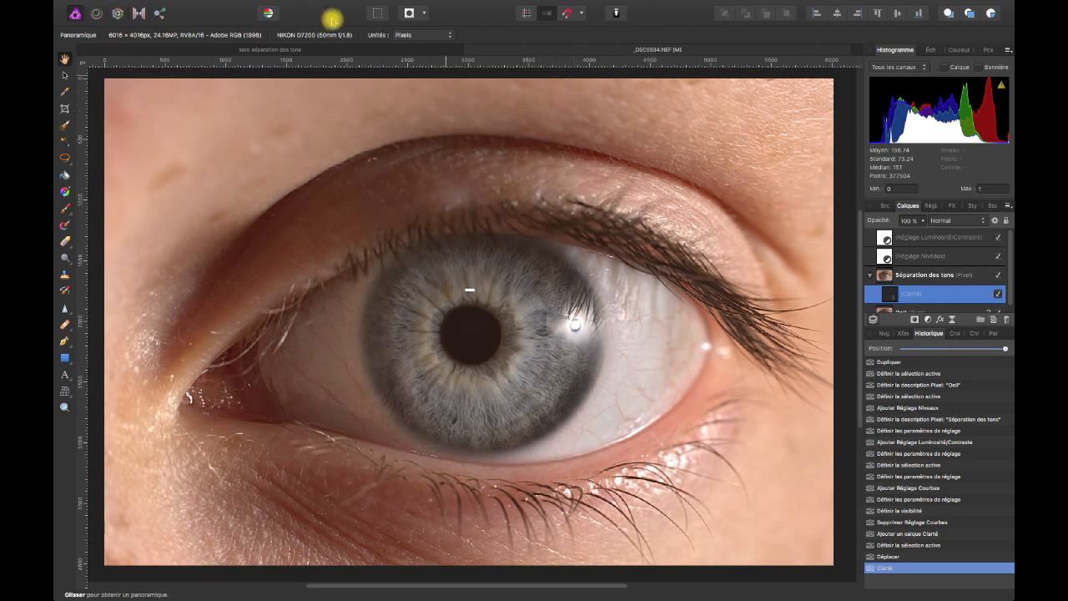
- Add a Split Toning (Séparation des tons) adjustment layer above the Brightness/Contrast adjustment
{"action": "left_click", "coordinate": [909, 237]}
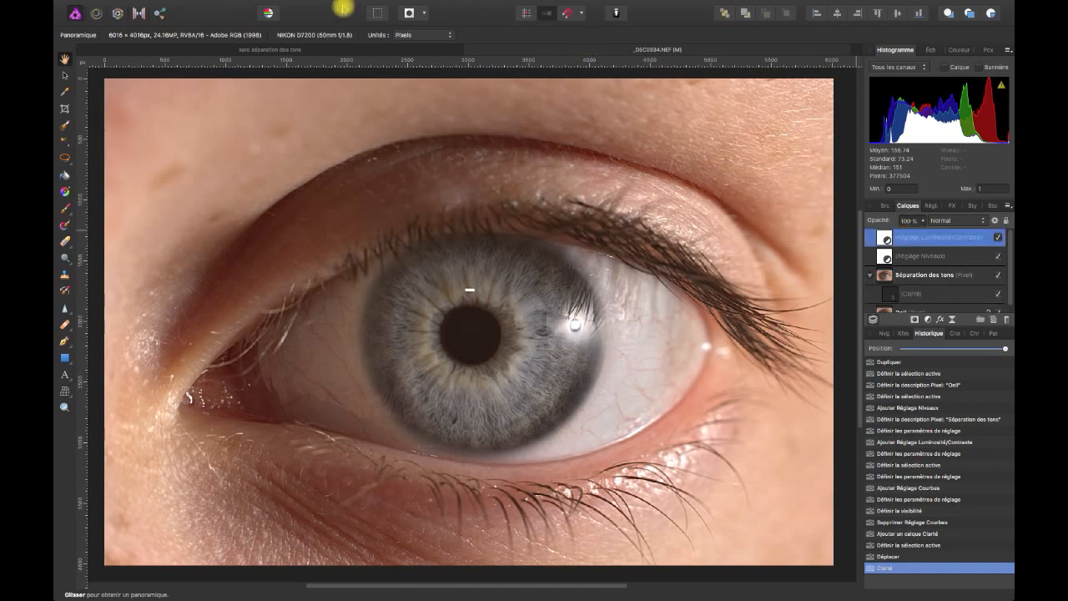
{"action": "mouse_move", "coordinate": [319, 7]}
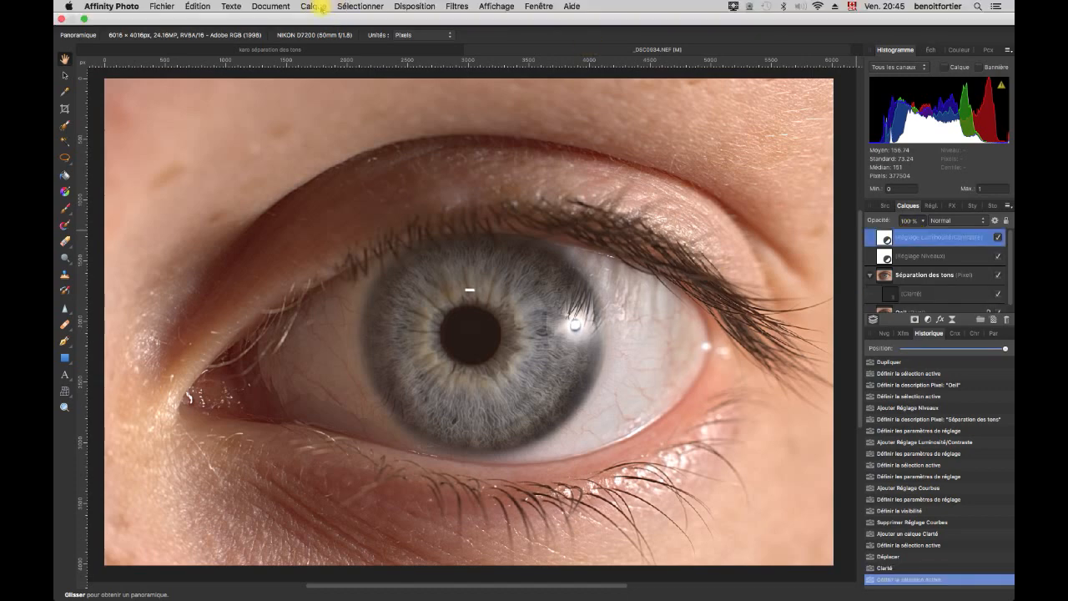
{"action": "left_click", "coordinate": [315, 7]}
{"action": "left_click", "coordinate": [314, 6]}
{"action": "left_click", "coordinate": [315, 7]}
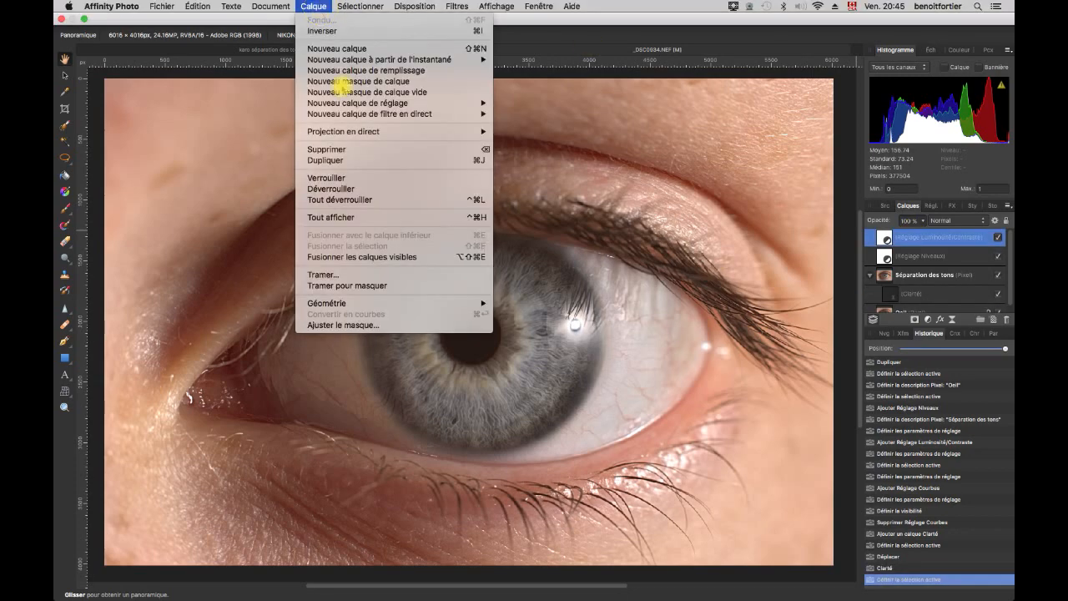
{"action": "mouse_move", "coordinate": [347, 106]}
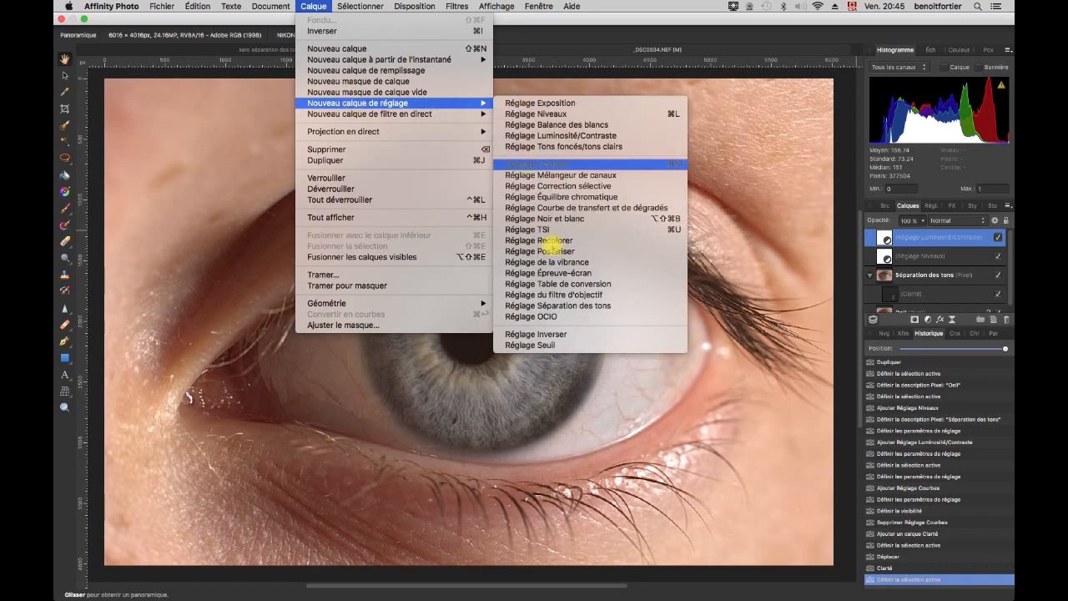
{"action": "left_click", "coordinate": [542, 306]}
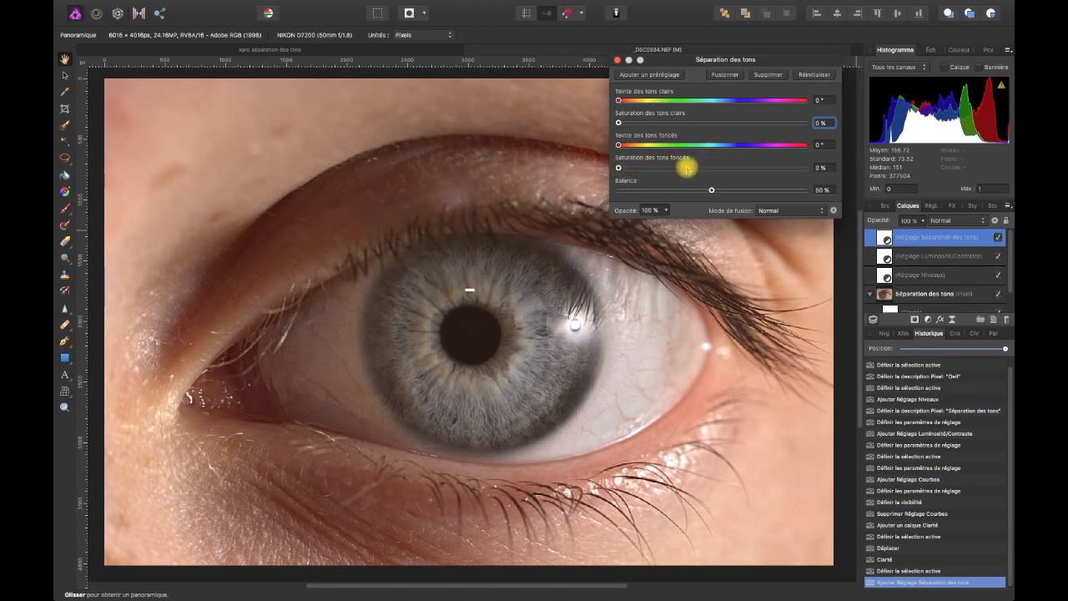
- Set the split toning's highlights hue to 42.7° and highlights saturation to 20 %
{"action": "left_click", "coordinate": [619, 100]}
{"action": "left_click_drag", "start_coordinate": [619, 100], "coordinate": [639, 100]}
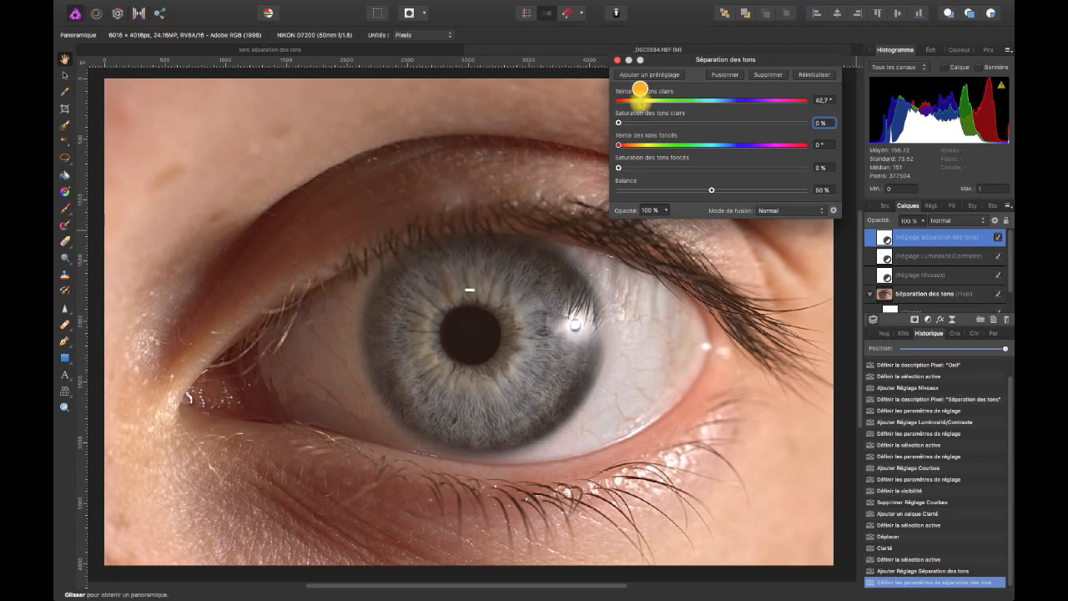
{"action": "left_click_drag", "start_coordinate": [618, 122], "coordinate": [655, 123]}
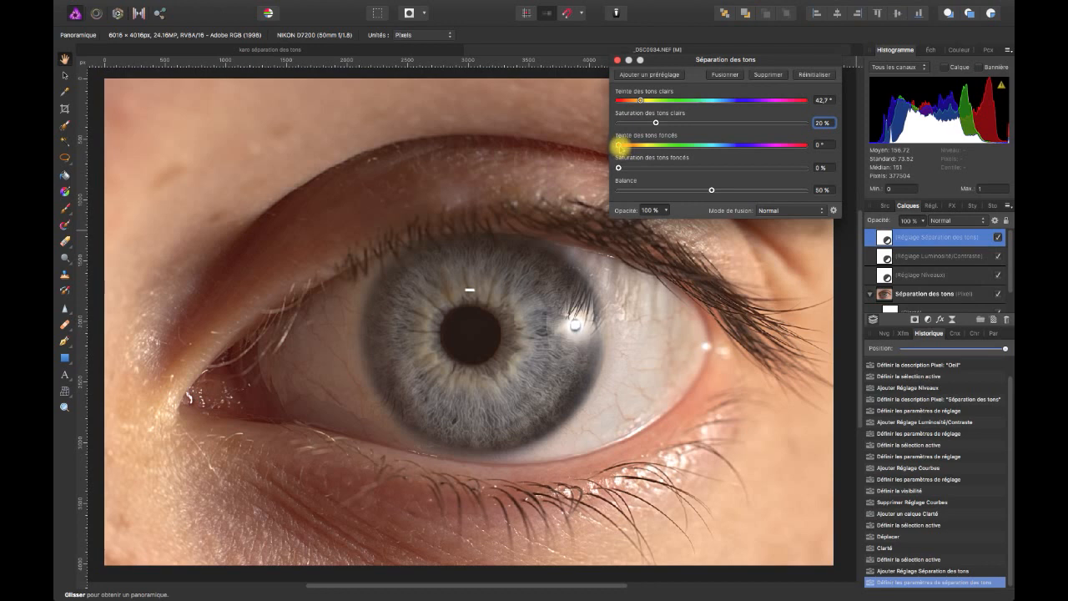
- Set the split toning's shadows hue to 200.8° and shadows saturation to 41 %, with the balance at 60 %
{"action": "left_click_drag", "start_coordinate": [657, 144], "coordinate": [724, 148]}
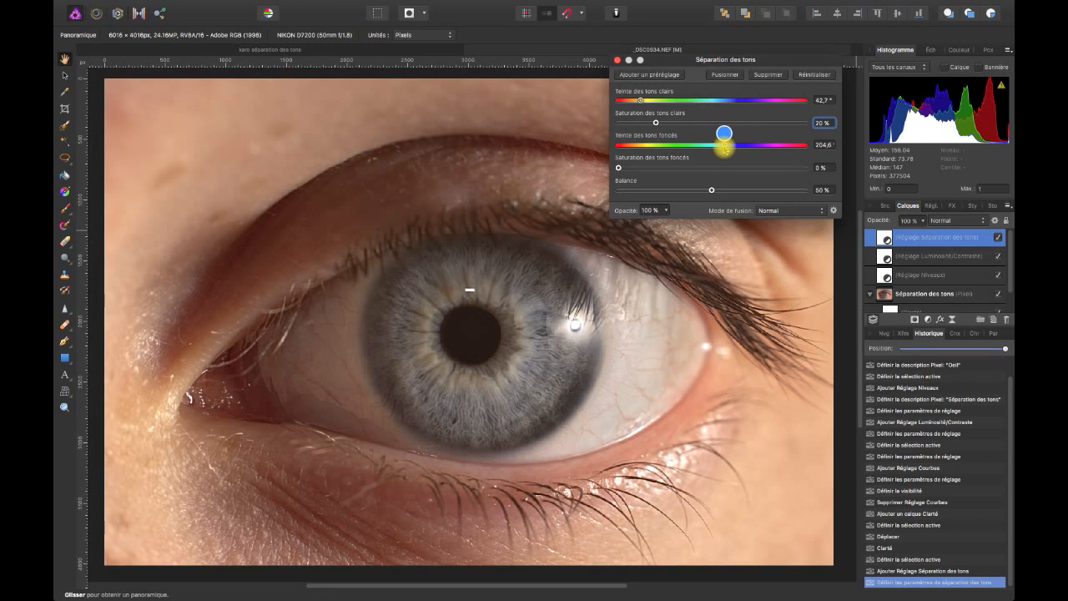
{"action": "left_click_drag", "start_coordinate": [724, 148], "coordinate": [722, 151]}
{"action": "left_click_drag", "start_coordinate": [647, 170], "coordinate": [696, 171]}
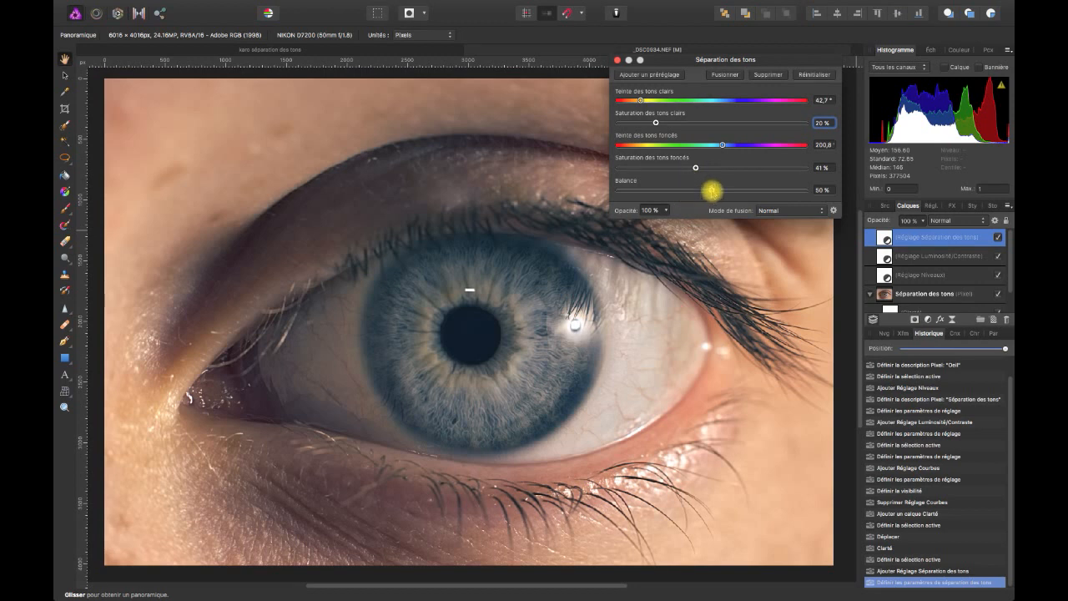
{"action": "mouse_move", "coordinate": [712, 191]}
{"action": "left_mouse_down"}
{"action": "mouse_move", "coordinate": [751, 191]}
{"action": "mouse_move", "coordinate": [683, 194]}
{"action": "mouse_move", "coordinate": [750, 196]}
{"action": "mouse_move", "coordinate": [731, 200]}
{"action": "left_mouse_up"}
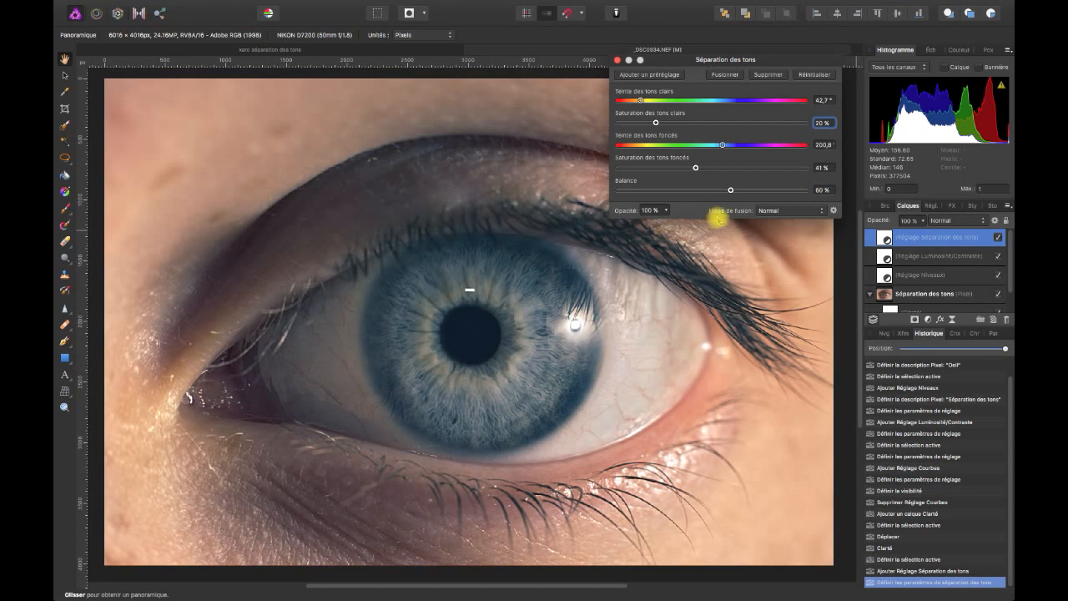
- Raise the split toning's shadows saturation to 47 % and highlights saturation to 30 %
{"action": "left_click", "coordinate": [696, 170]}
{"action": "left_click_drag", "start_coordinate": [696, 170], "coordinate": [706, 169]}
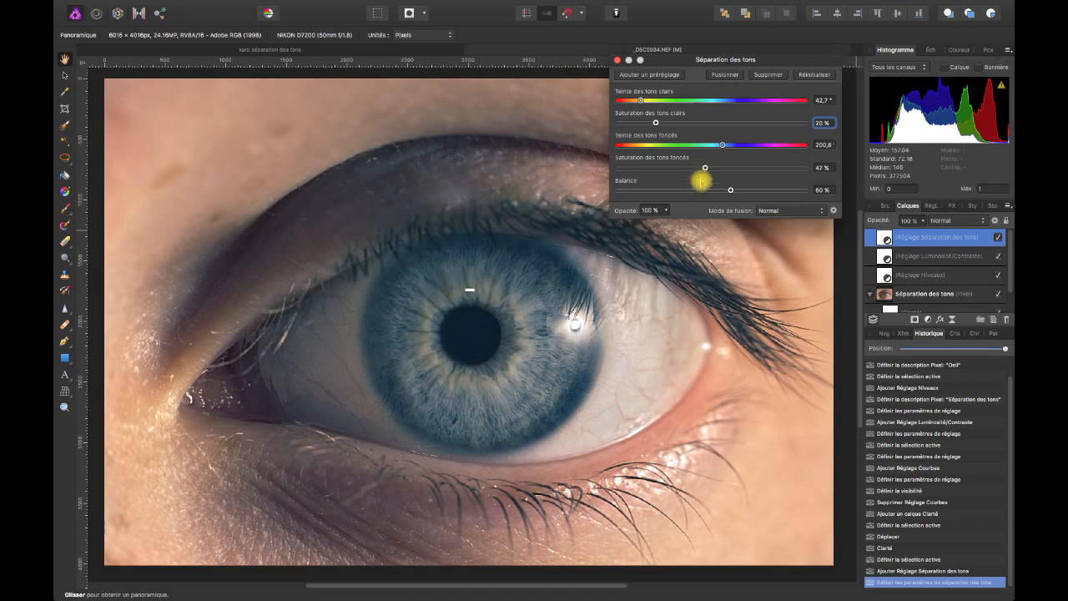
{"action": "left_click_drag", "start_coordinate": [659, 123], "coordinate": [673, 123]}
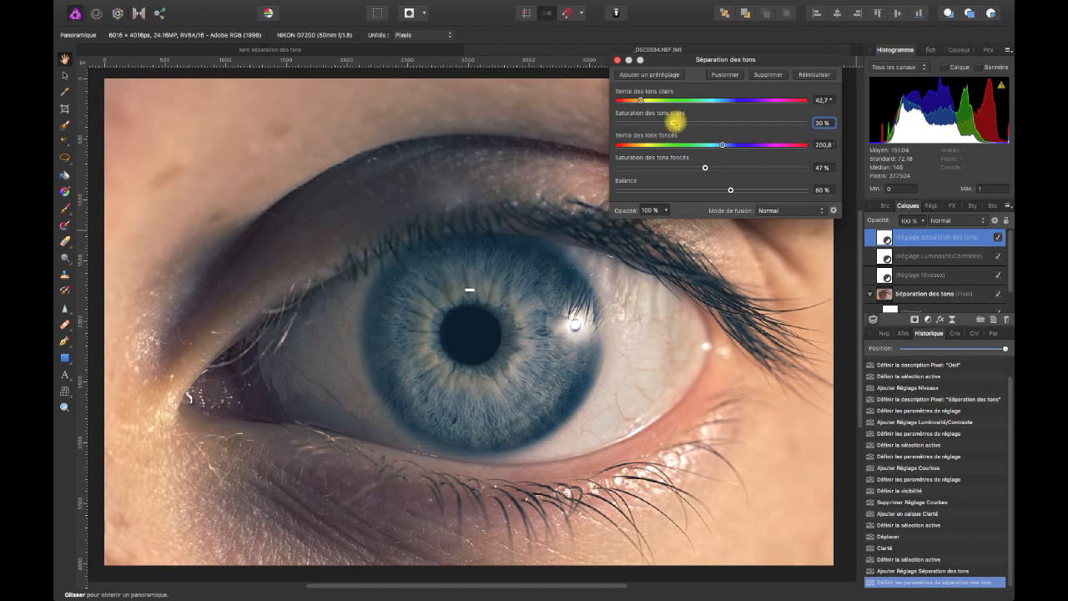
{"action": "left_click", "coordinate": [617, 61]}
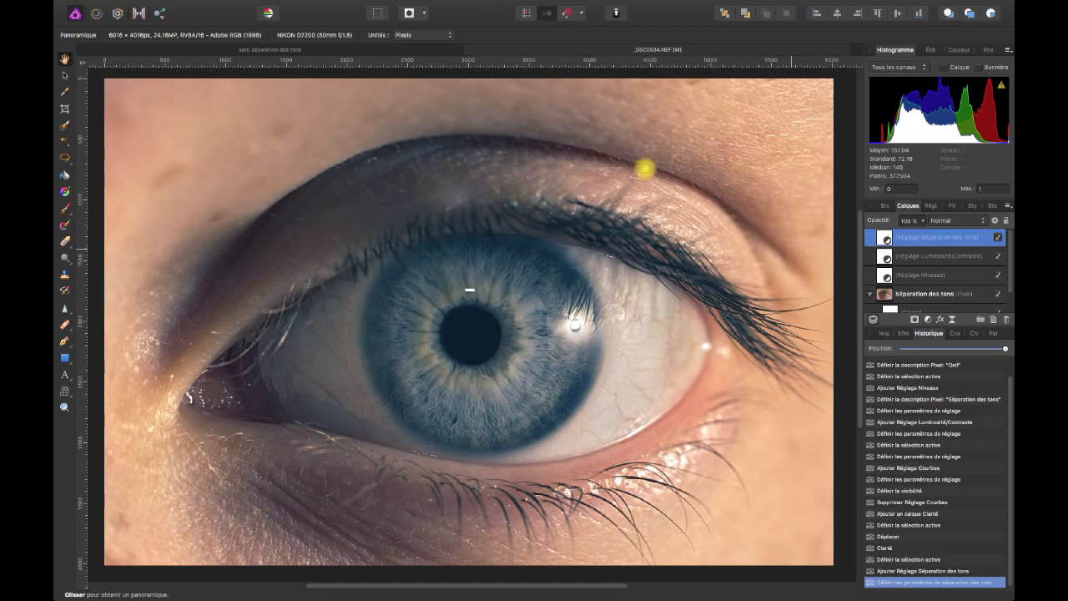
- Add a Selective Color (Correction sélective) adjustment layer above the split toning adjustment, with the Reds (Rouges) selected
{"action": "left_click", "coordinate": [232, 7]}
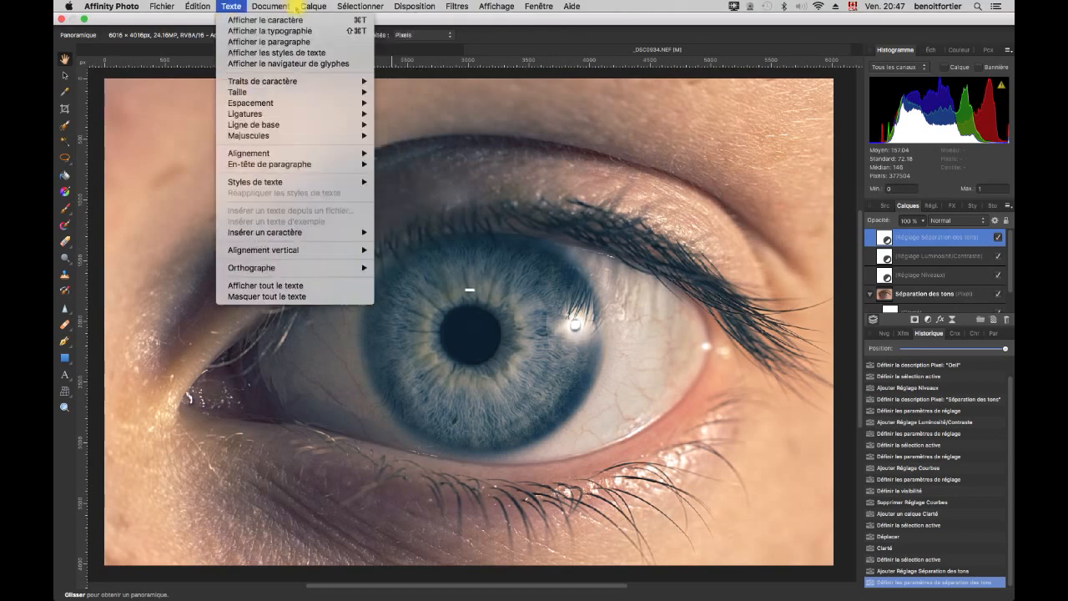
{"action": "mouse_move", "coordinate": [305, 7]}
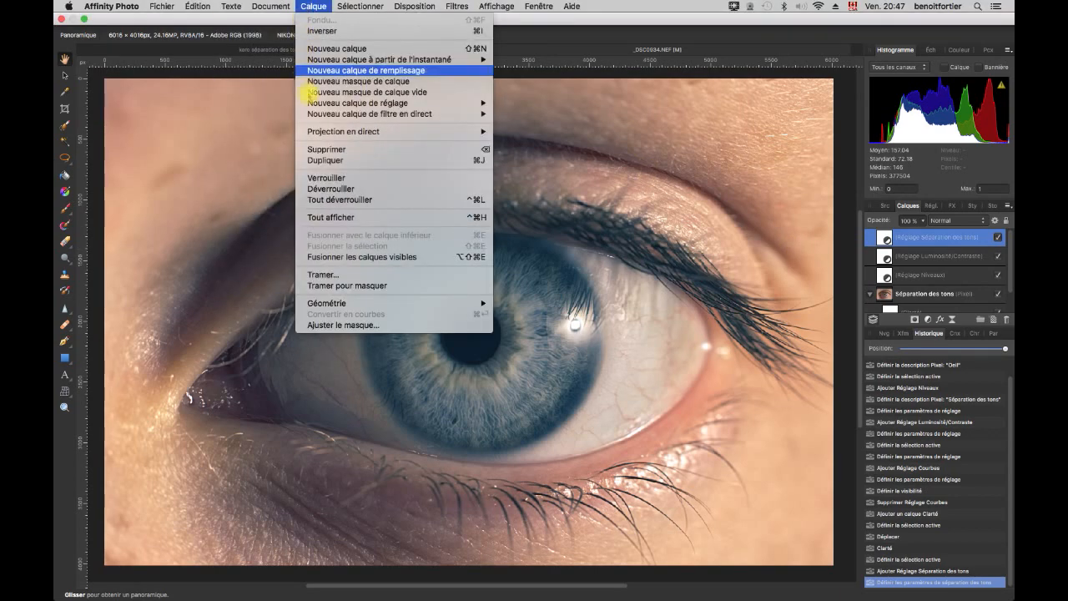
{"action": "mouse_move", "coordinate": [310, 103]}
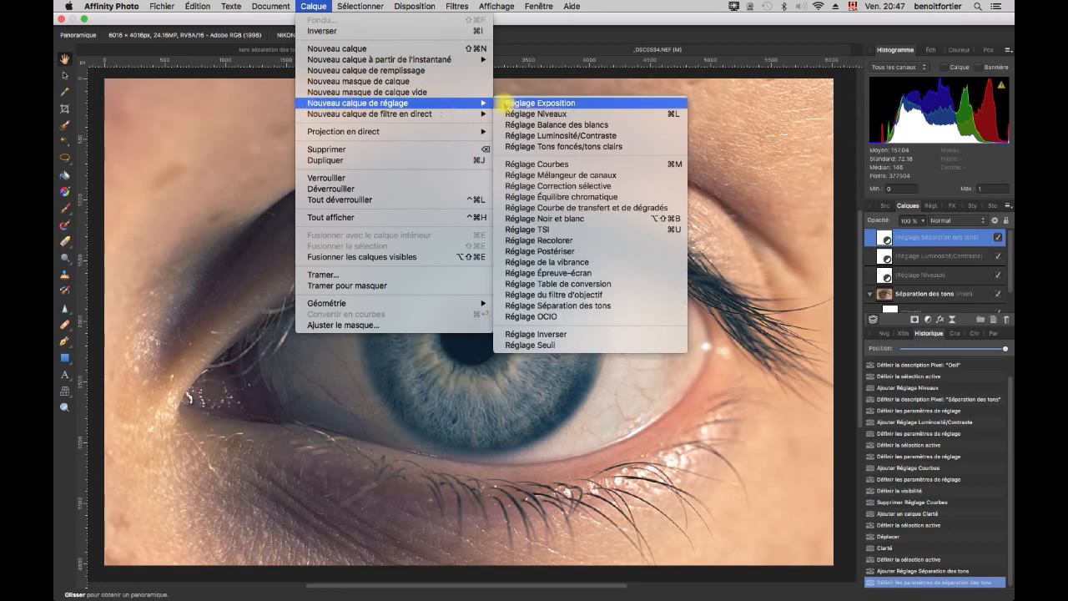
{"action": "left_click", "coordinate": [531, 186]}
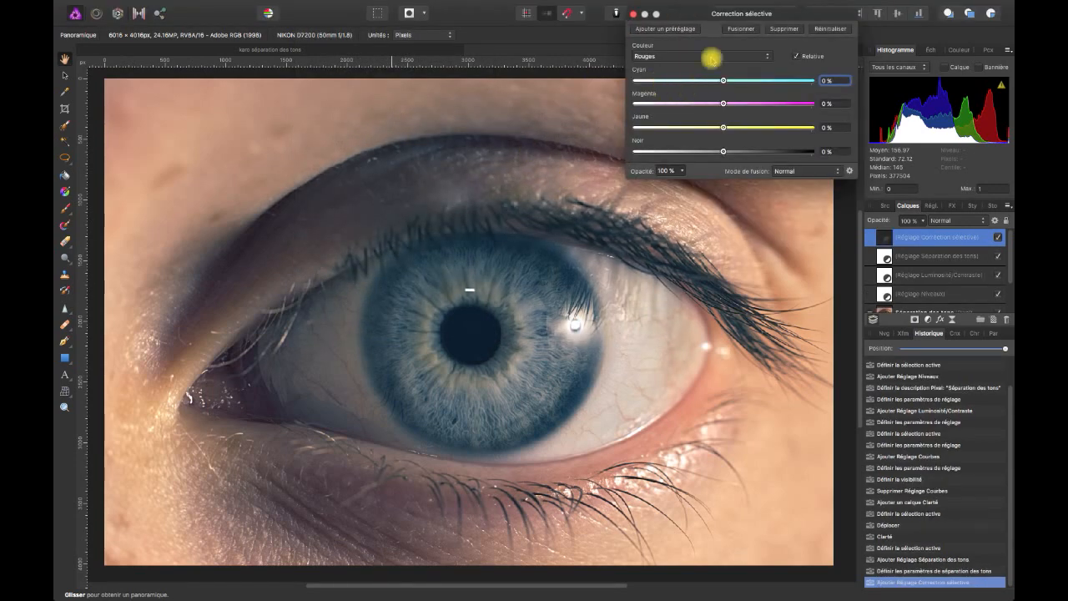
{"action": "left_click", "coordinate": [769, 58]}
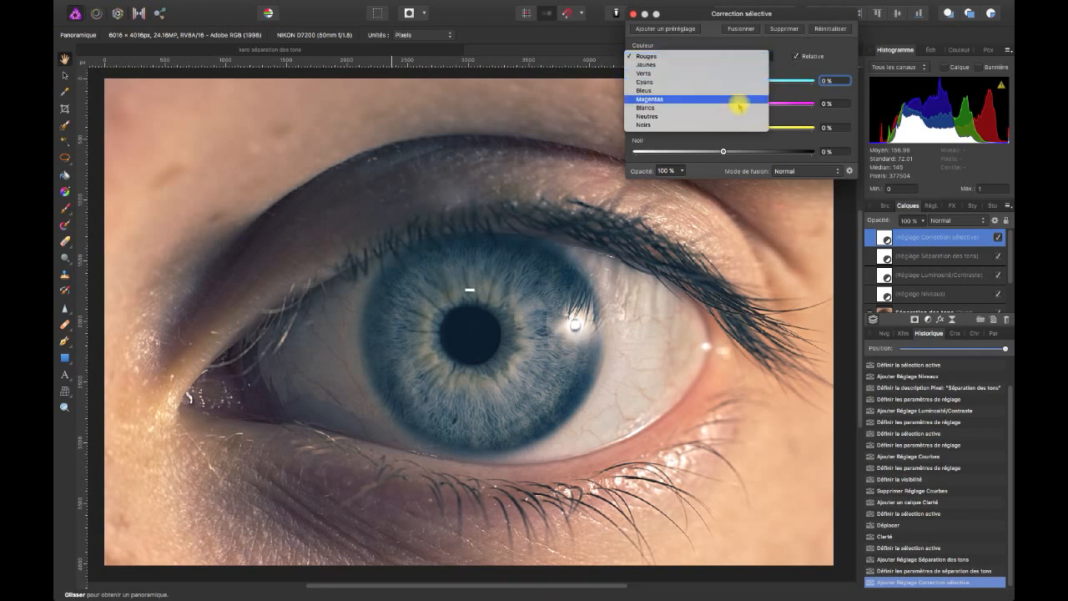
{"action": "left_click", "coordinate": [722, 55]}
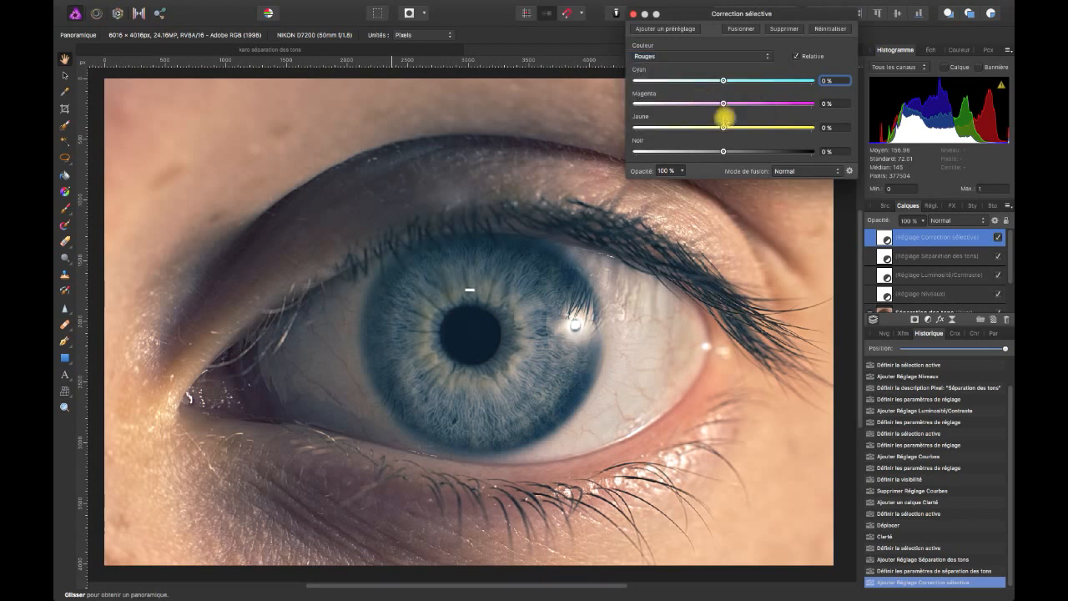
- Test the cyan and magenta amounts of the Reds, keep both at 0 %, and set yellow to 10 %
{"action": "left_click", "coordinate": [724, 80]}
{"action": "mouse_move", "coordinate": [731, 80]}
{"action": "left_mouse_down"}
{"action": "mouse_move", "coordinate": [762, 79]}
{"action": "mouse_move", "coordinate": [721, 89]}
{"action": "left_mouse_up"}
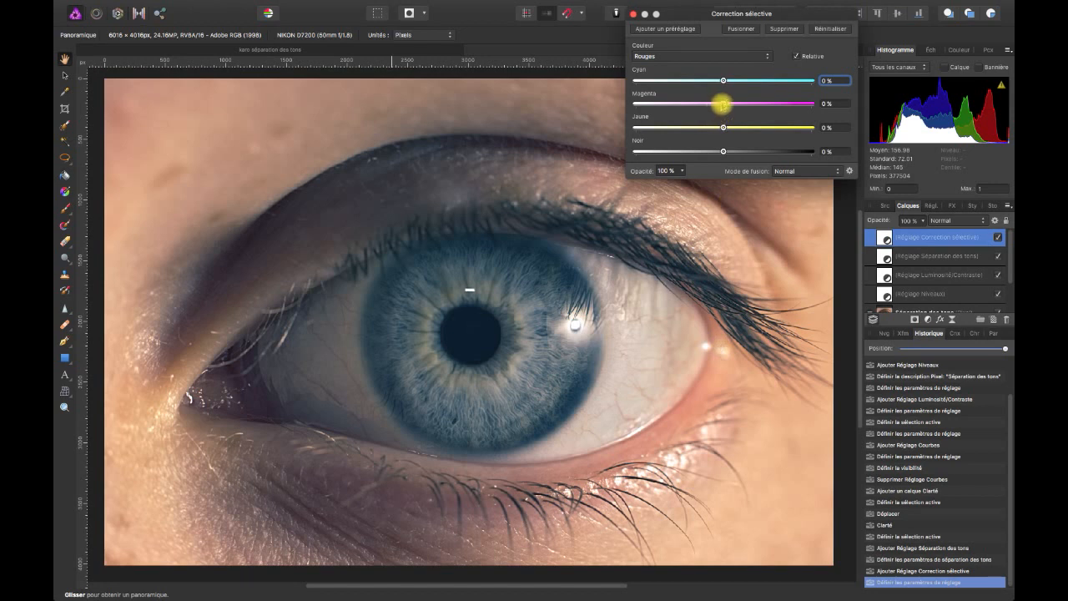
{"action": "mouse_move", "coordinate": [723, 104]}
{"action": "left_mouse_down"}
{"action": "mouse_move", "coordinate": [775, 98]}
{"action": "mouse_move", "coordinate": [723, 111]}
{"action": "left_mouse_up"}
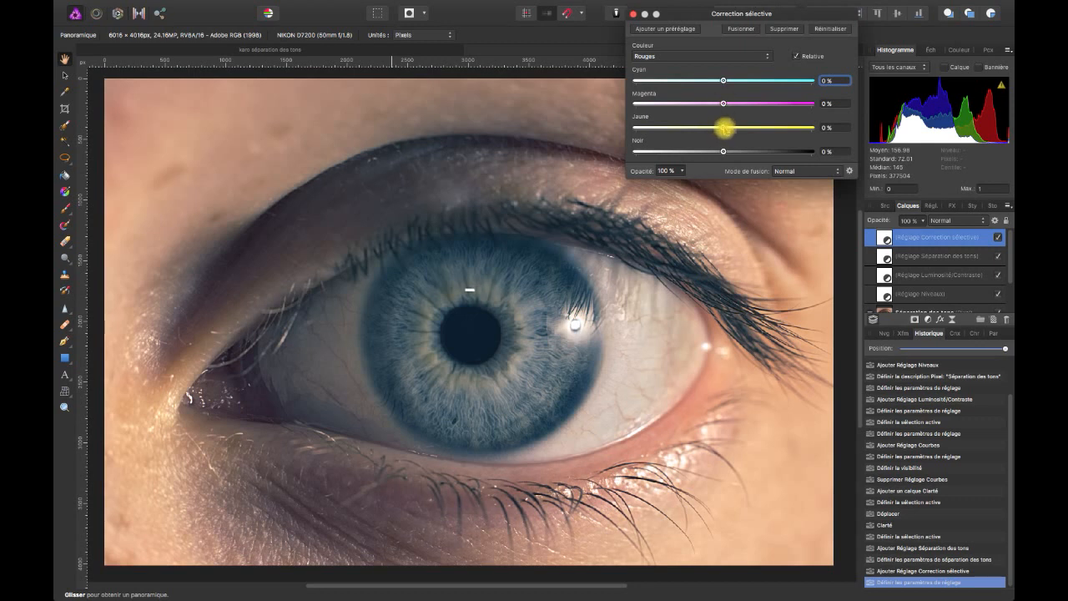
{"action": "left_click_drag", "start_coordinate": [724, 127], "coordinate": [732, 132]}
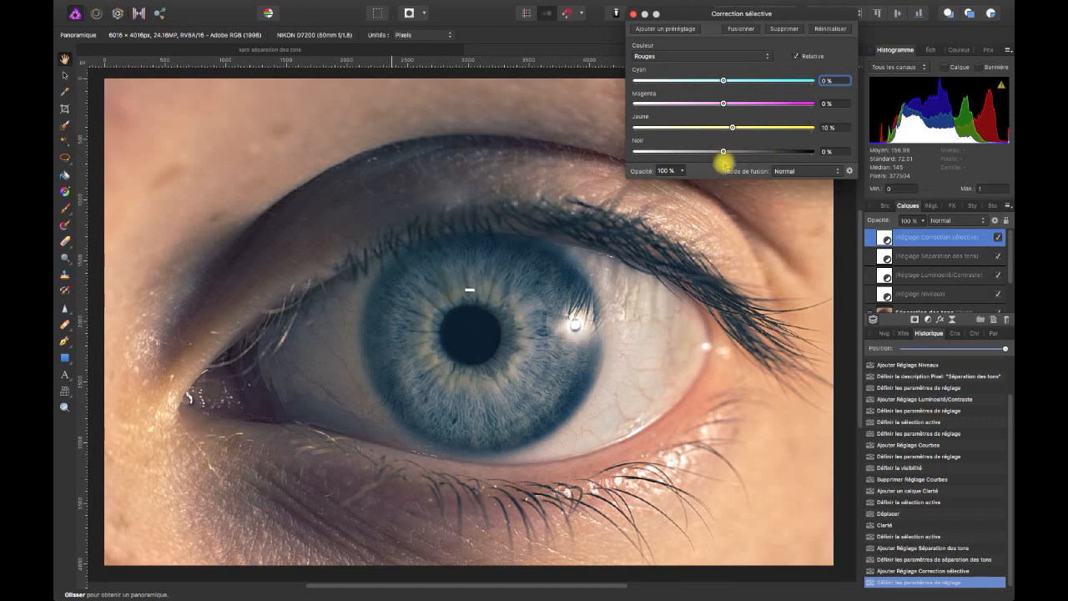
- Set the yellow amount of the Yellows (Jaunes) to 29 % and switch to the Blues (Bleus)
{"action": "left_click", "coordinate": [768, 57]}
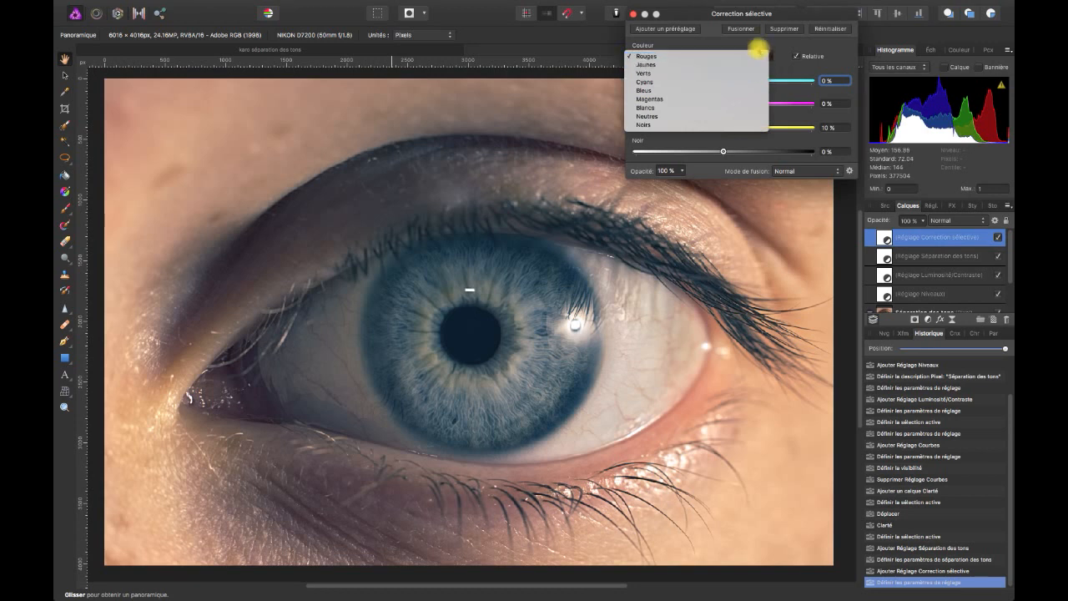
{"action": "left_click", "coordinate": [753, 65]}
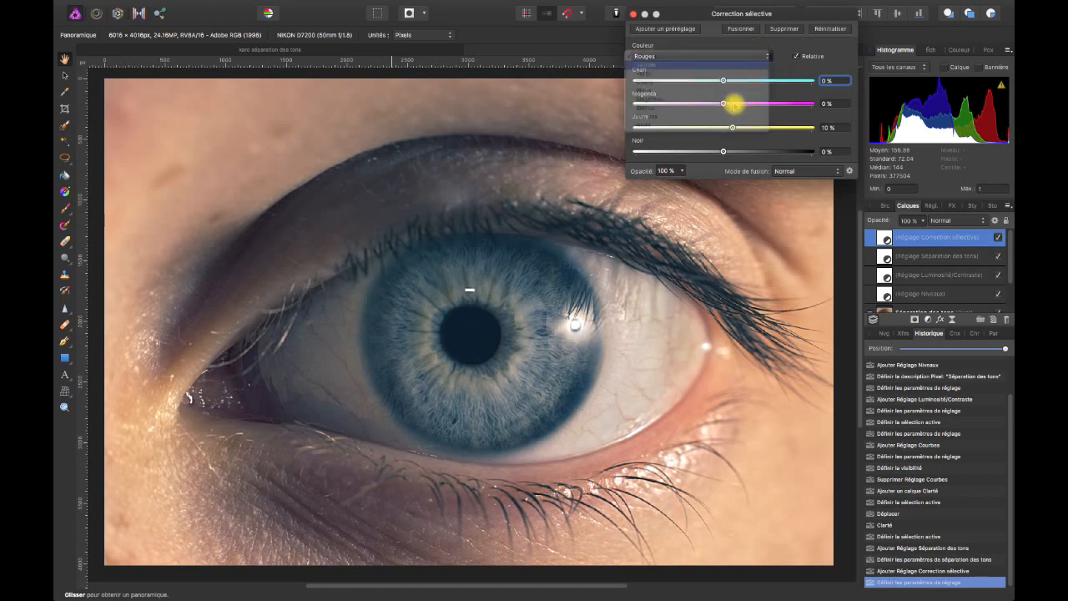
{"action": "left_click_drag", "start_coordinate": [724, 127], "coordinate": [748, 141]}
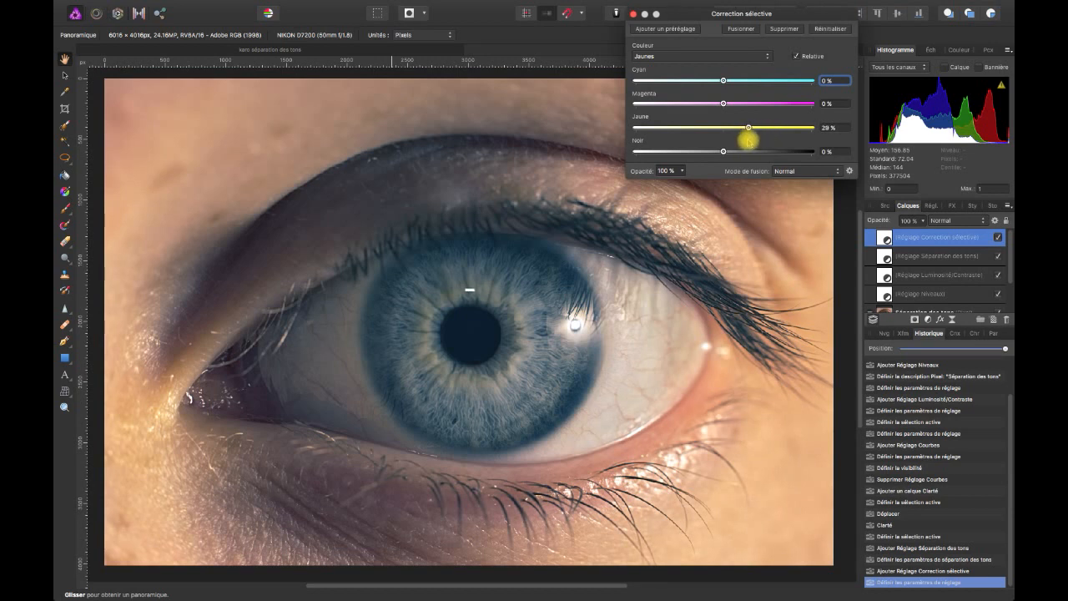
{"action": "left_click", "coordinate": [739, 56]}
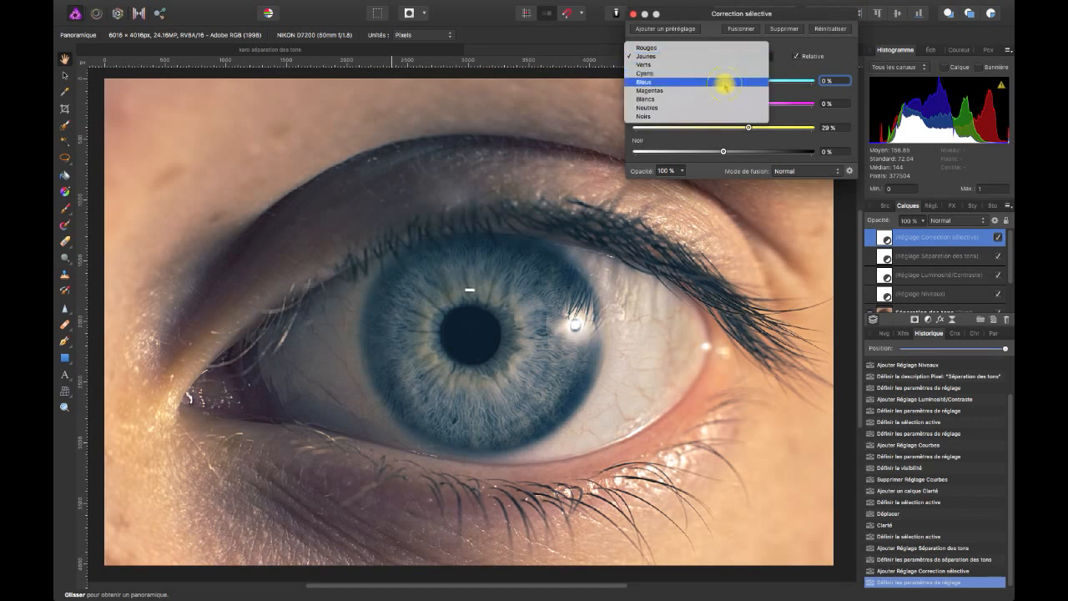
{"action": "left_click", "coordinate": [725, 82]}
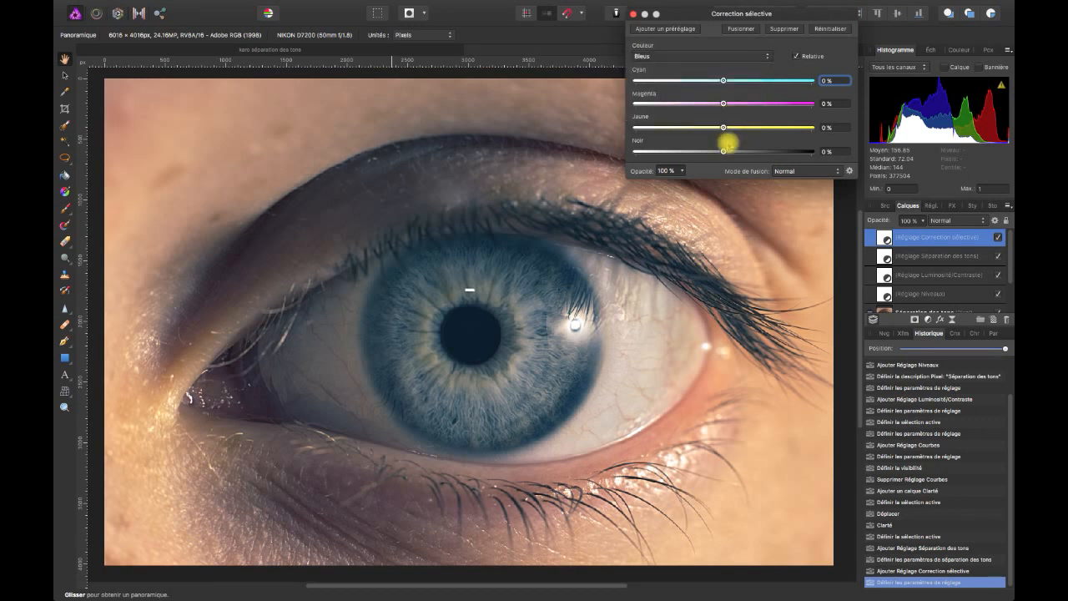
- For the Whites (Blancs), set cyan to -14 % and magenta to -13 %, and lower the black amount
{"action": "left_click", "coordinate": [765, 56]}
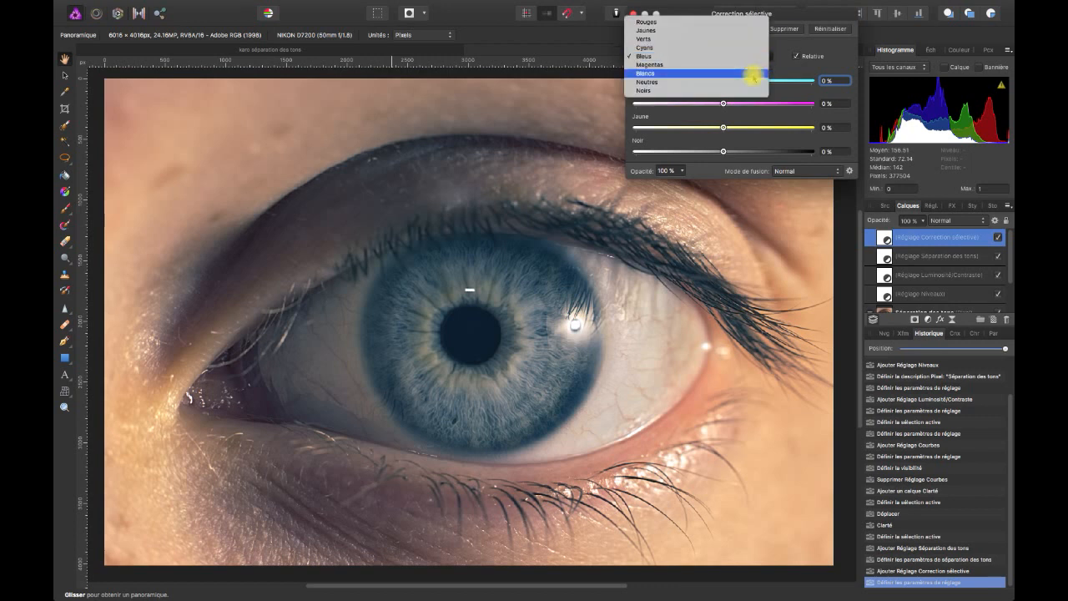
{"action": "left_click", "coordinate": [752, 76]}
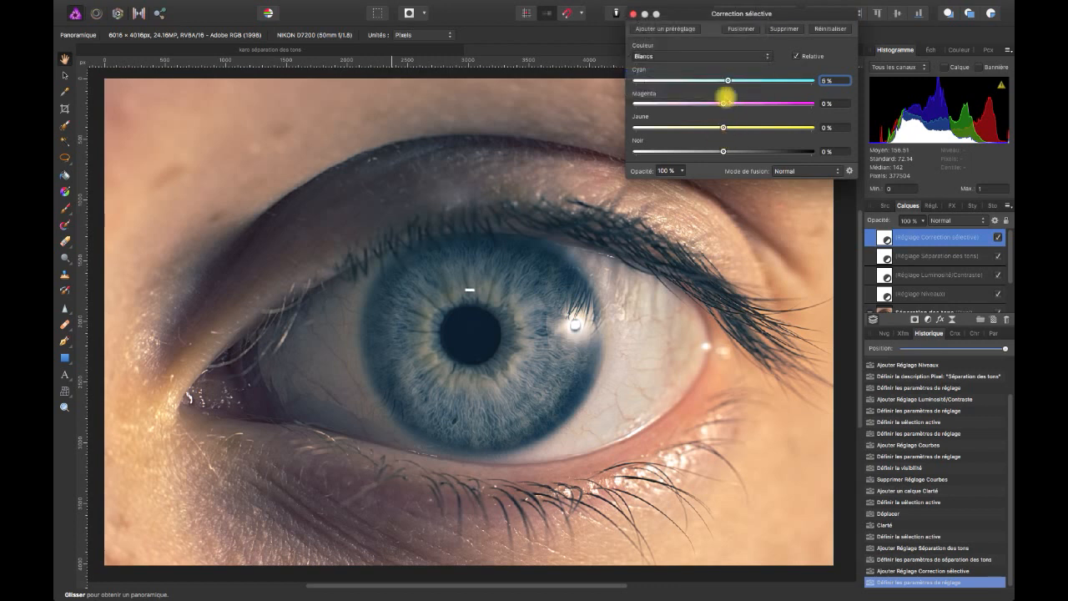
{"action": "type", "text": "-5"}
{"action": "key", "text": "Return"}
{"action": "key", "text": "Down"}
{"action": "key", "text": "Down"}
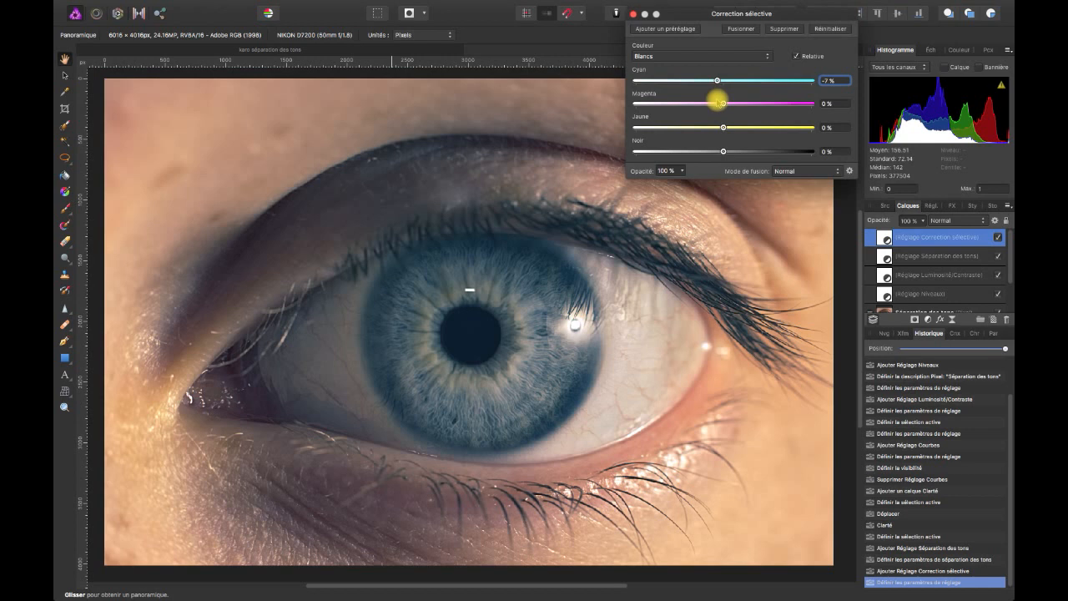
{"action": "key", "text": "Down"}
{"action": "key", "text": "Down"}
{"action": "key", "text": "Down"}
{"action": "key", "text": "Down"}
{"action": "key", "text": "Down"}
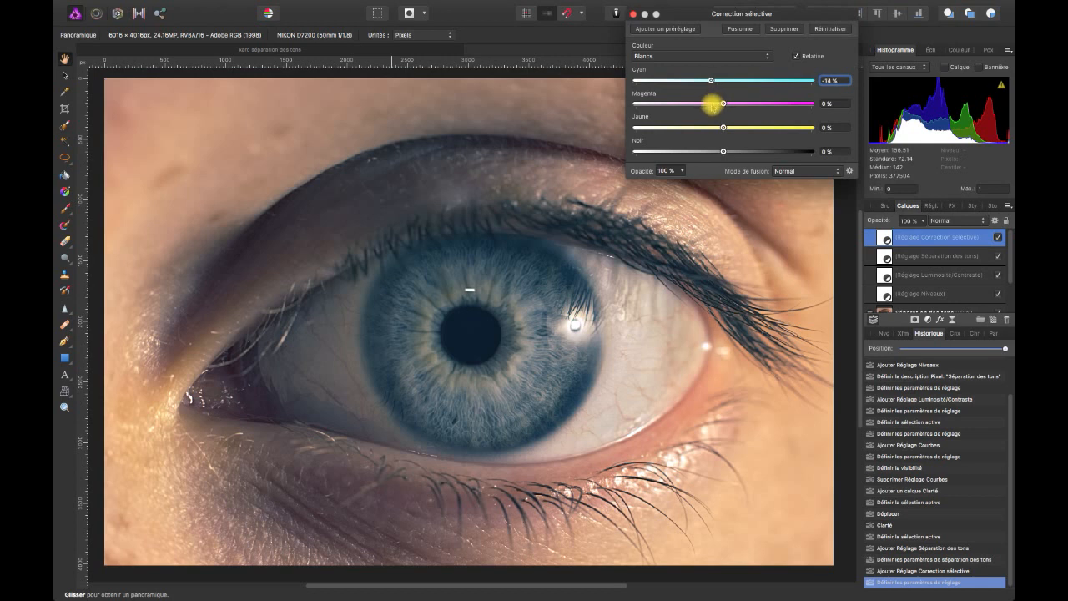
{"action": "left_click", "coordinate": [712, 104]}
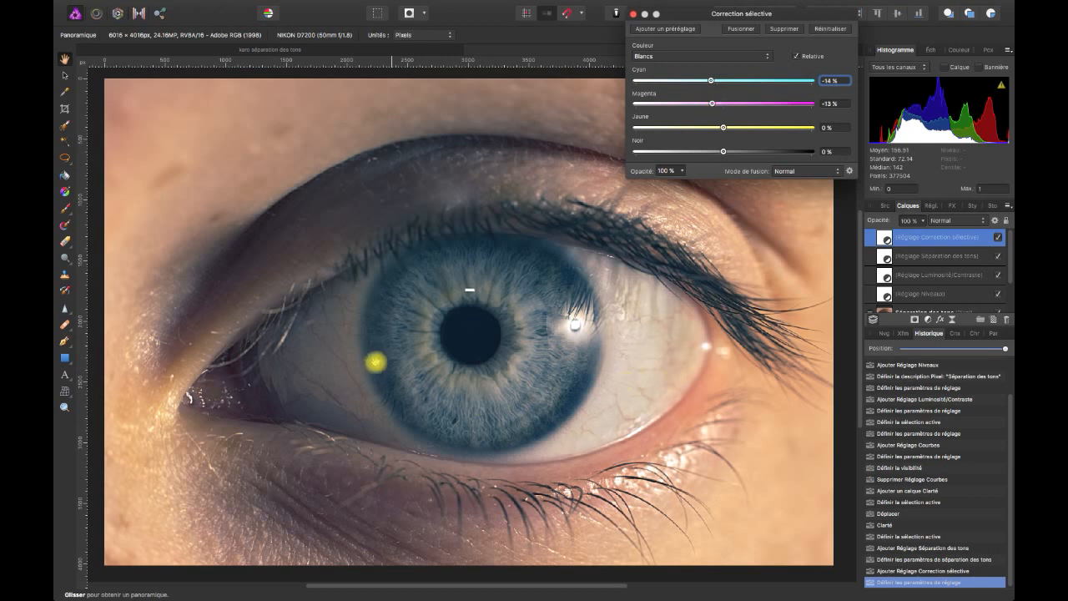
{"action": "left_click_drag", "start_coordinate": [722, 151], "coordinate": [682, 152]}
- Set the cyan of the Blacks (Noirs) to -15 %, reduce their yellow slightly, and close the Selective Color settings
{"action": "left_click", "coordinate": [701, 56]}
{"action": "left_click", "coordinate": [708, 86]}
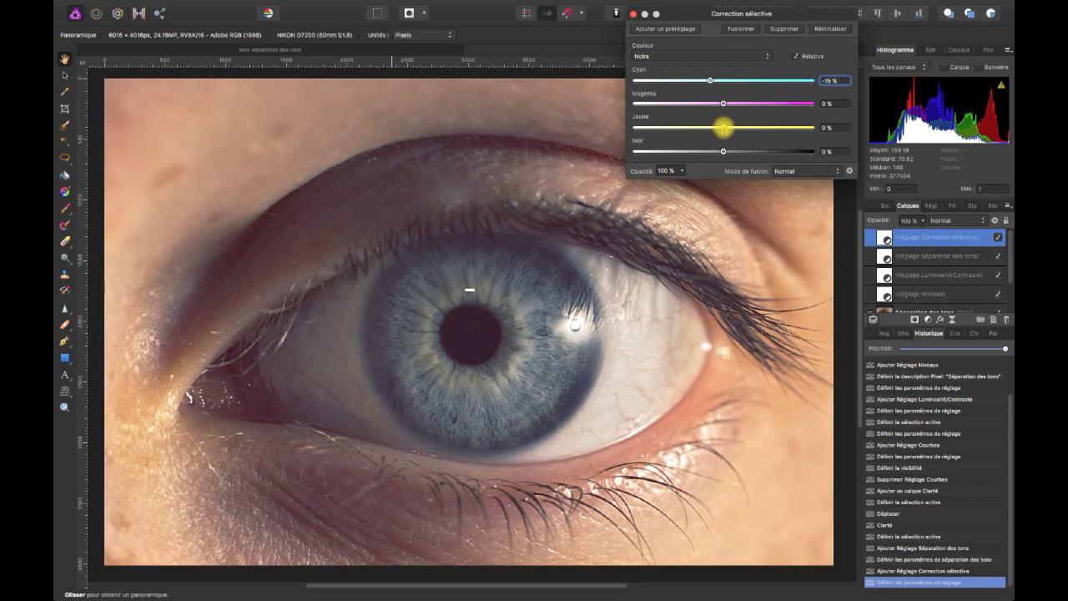
{"action": "mouse_move", "coordinate": [723, 127]}
{"action": "left_mouse_down"}
{"action": "mouse_move", "coordinate": [701, 128]}
{"action": "mouse_move", "coordinate": [718, 129]}
{"action": "left_mouse_up"}
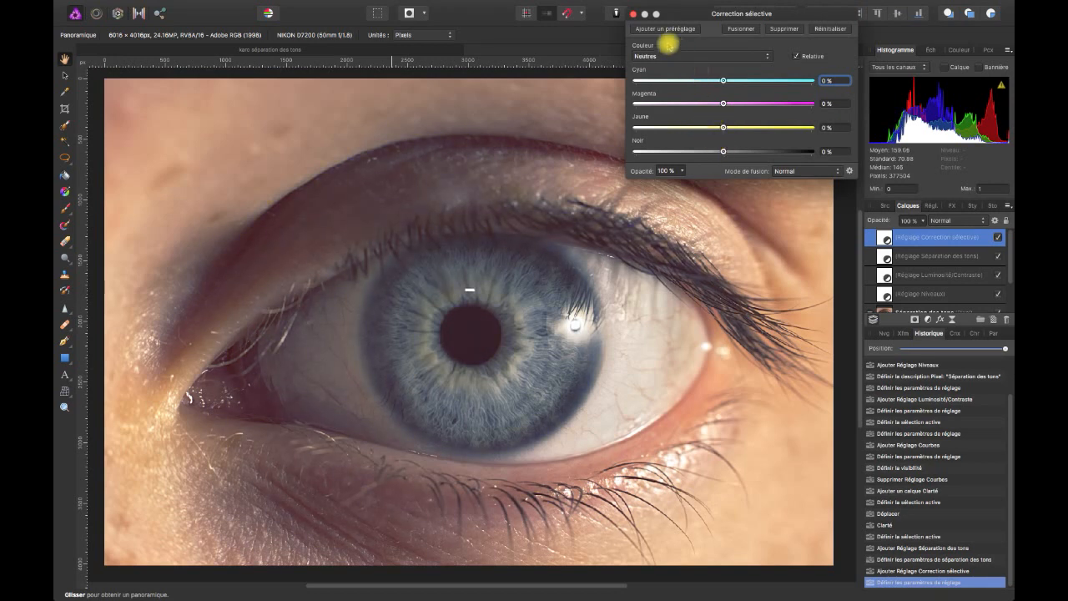
{"action": "left_click", "coordinate": [633, 13]}
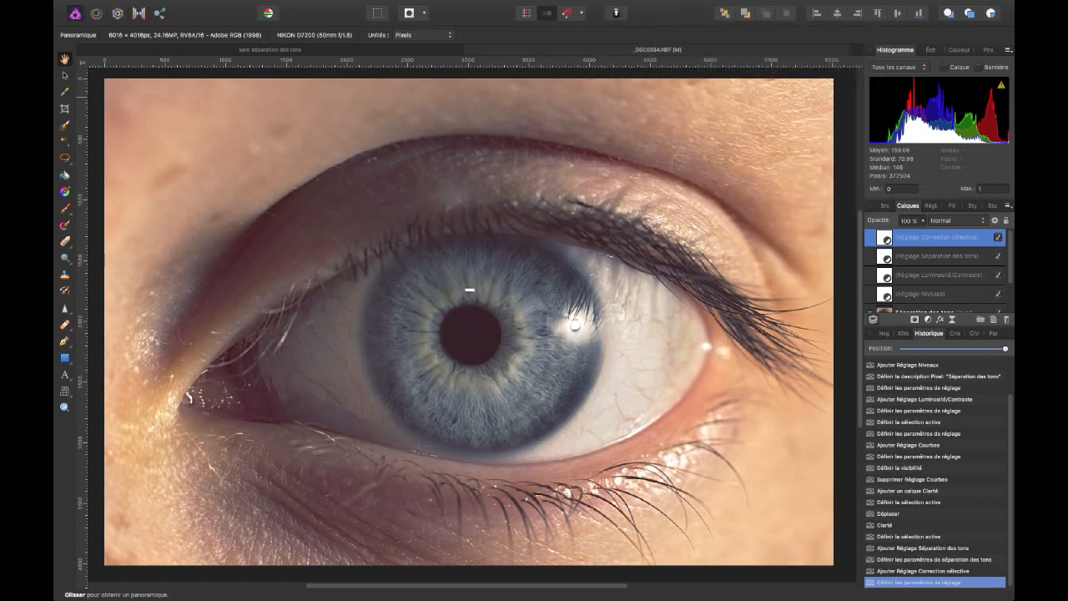
- Compare the photo with and without the Selective Color adjustment and the split toning adjustment, leaving both visible
{"action": "left_click", "coordinate": [998, 239]}
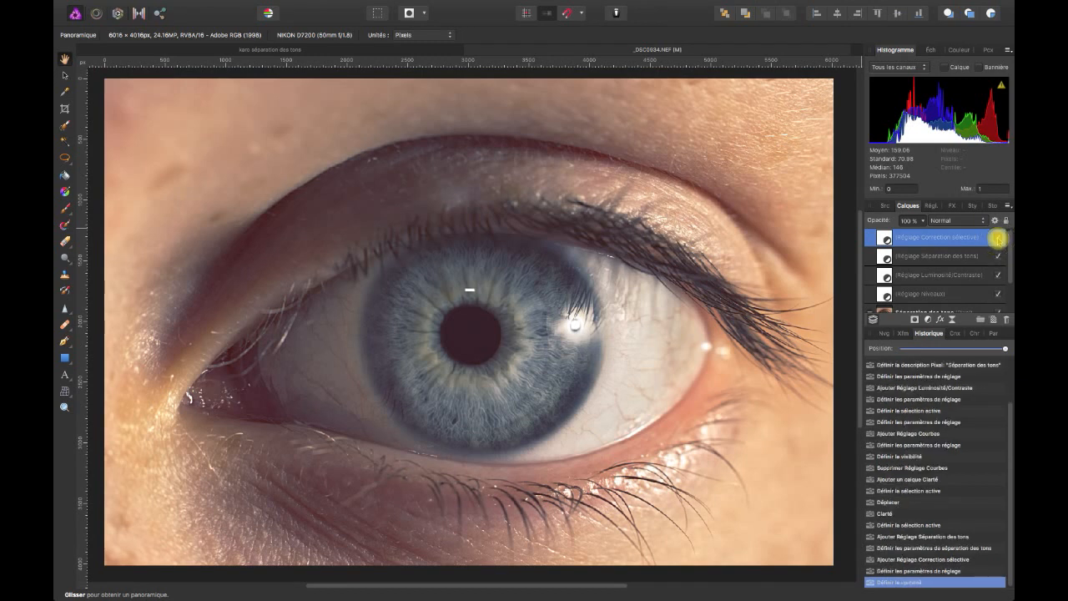
{"action": "left_click", "coordinate": [998, 238]}
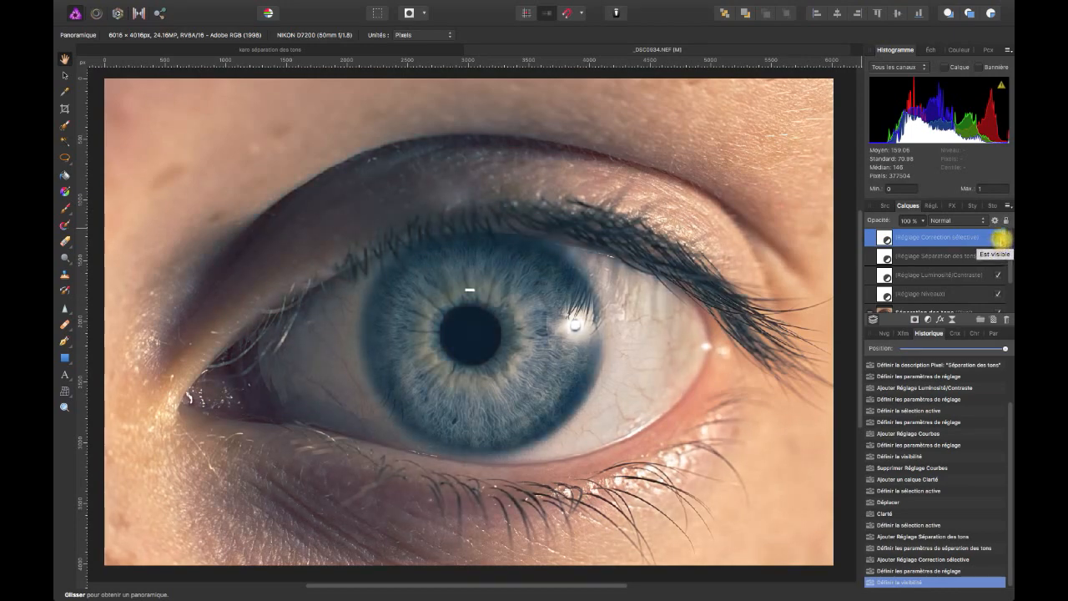
{"action": "left_click", "coordinate": [1000, 238]}
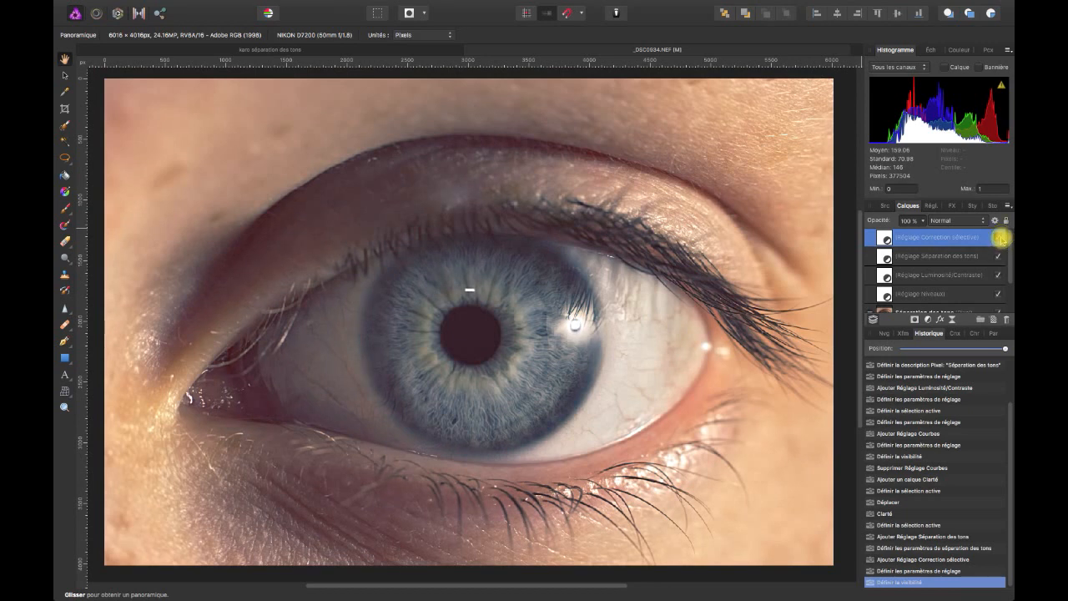
{"action": "left_click", "coordinate": [999, 238]}
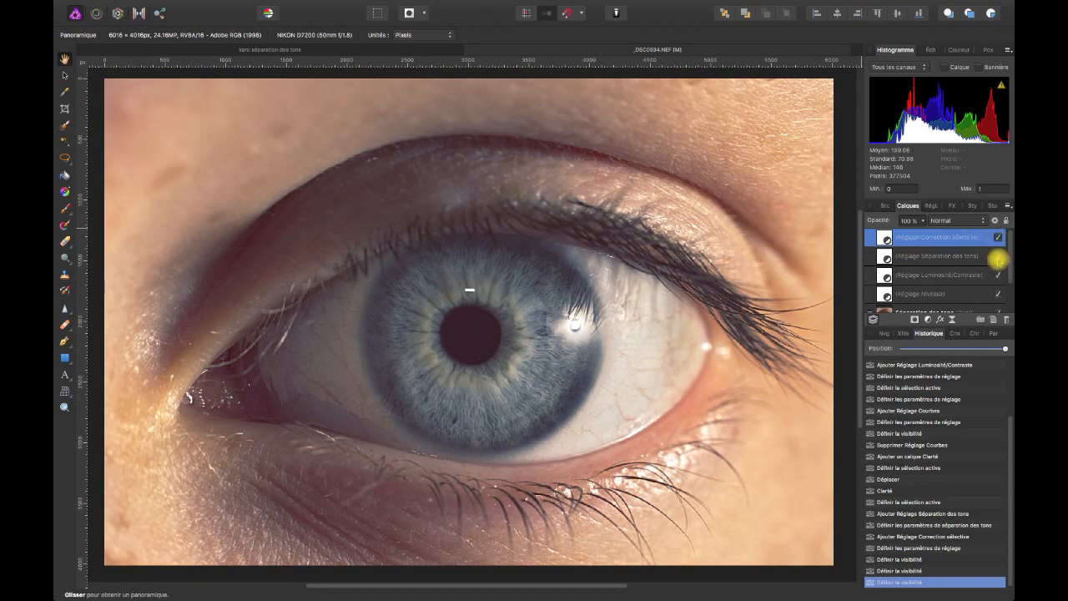
{"action": "left_click", "coordinate": [998, 260]}
{"action": "left_click", "coordinate": [998, 259]}
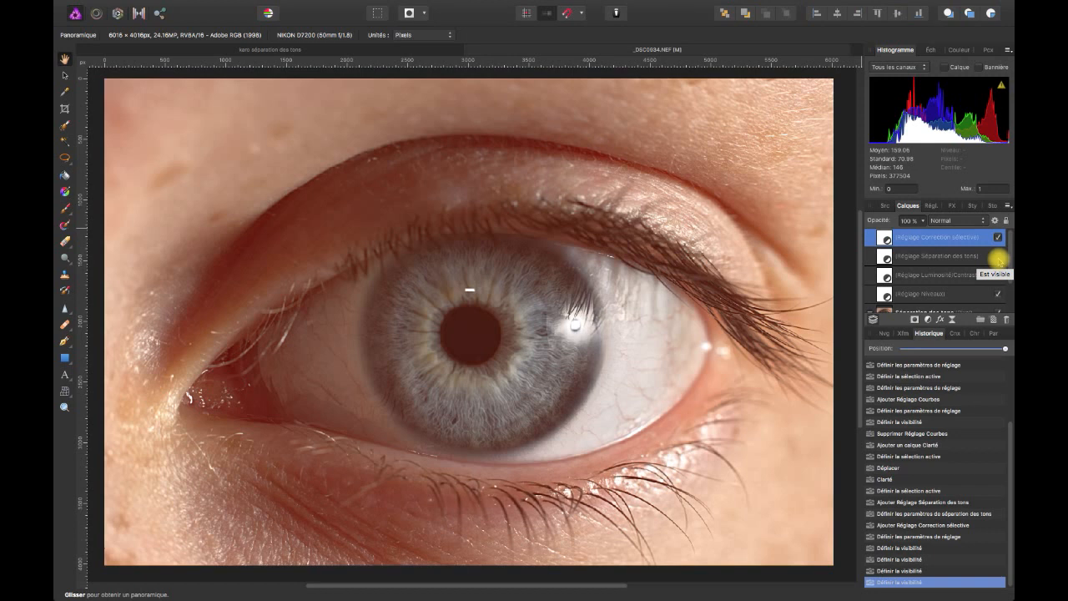
{"action": "left_click", "coordinate": [998, 260]}
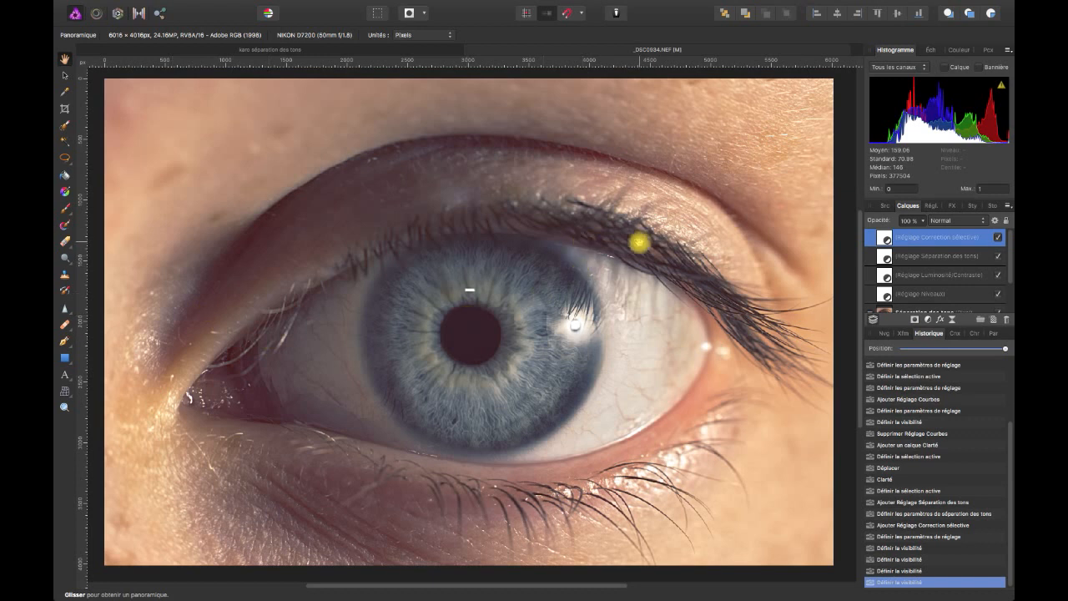
{"action": "left_click", "coordinate": [998, 237]}
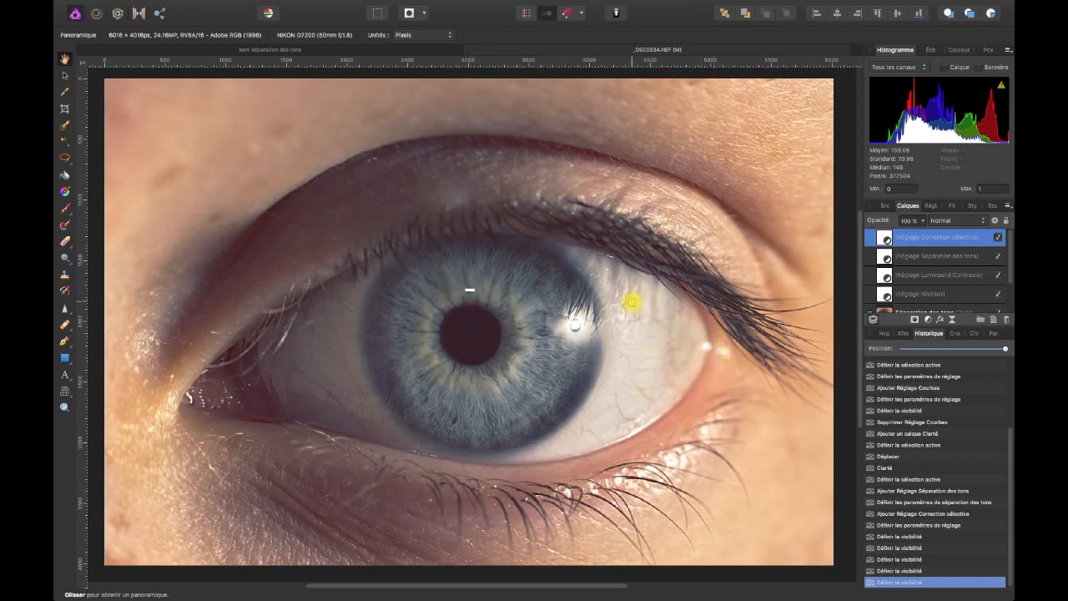
- Paint out the white reflection above the pupil on the "Séparation des tons" pixel layer with a 45 px inpainting brush (Pinceau de retouche)
{"action": "left_click", "coordinate": [68, 342]}
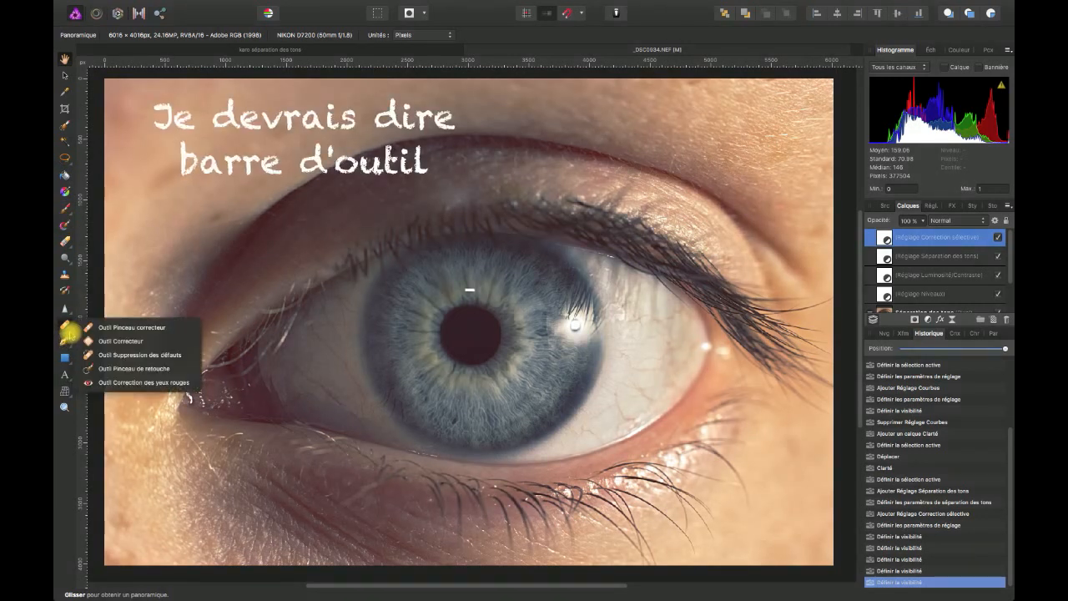
{"action": "left_click", "coordinate": [89, 369]}
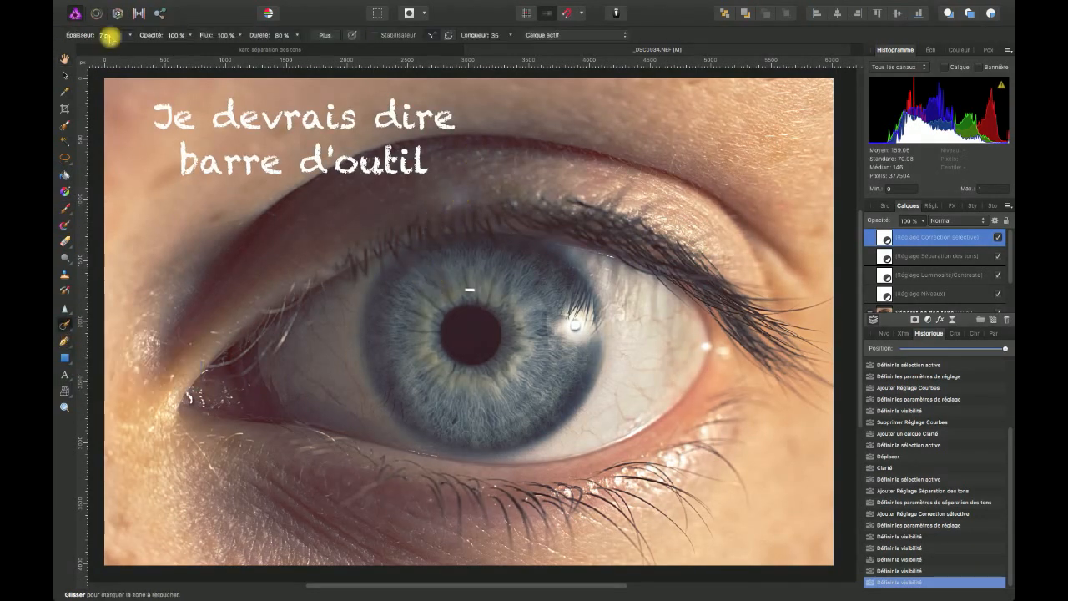
{"action": "left_click", "coordinate": [125, 35]}
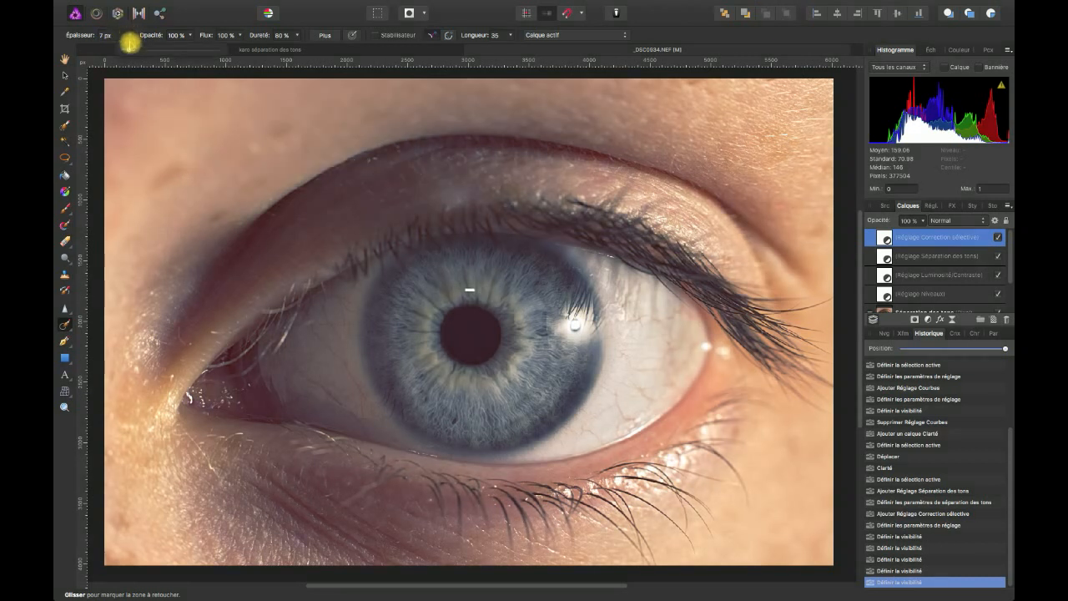
{"action": "left_click_drag", "start_coordinate": [145, 50], "coordinate": [155, 48]}
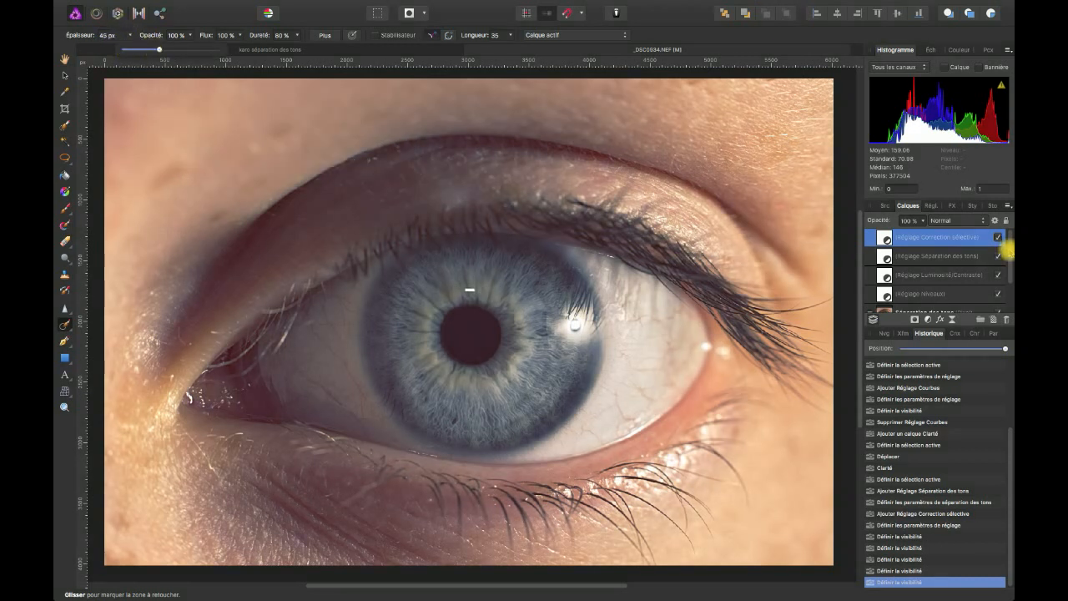
{"action": "scroll", "coordinate": [999, 260], "scroll_direction": "down", "scroll_amount": 1}
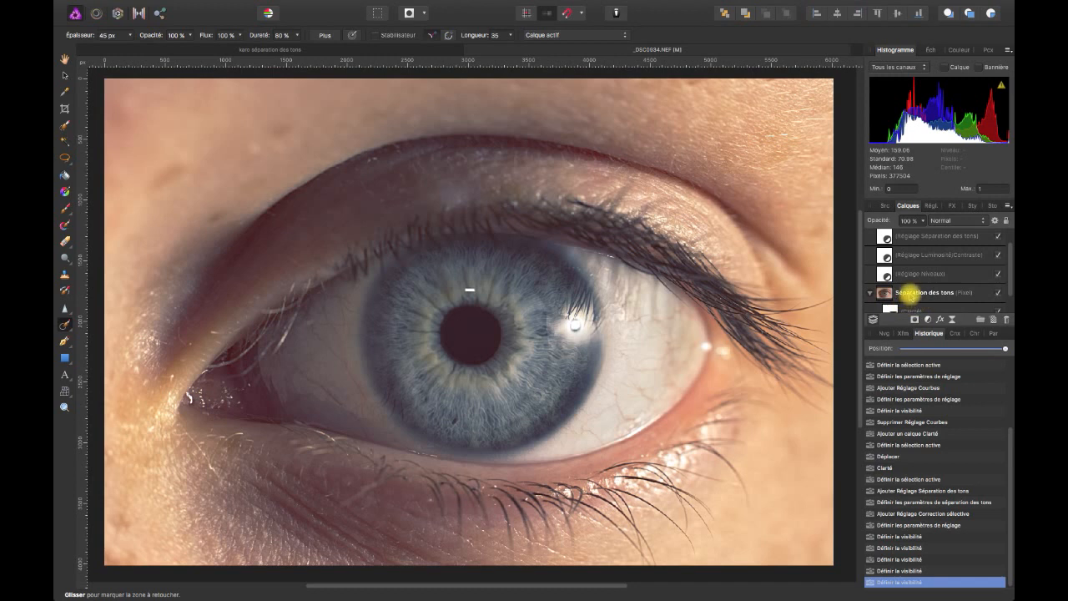
{"action": "left_click", "coordinate": [912, 292]}
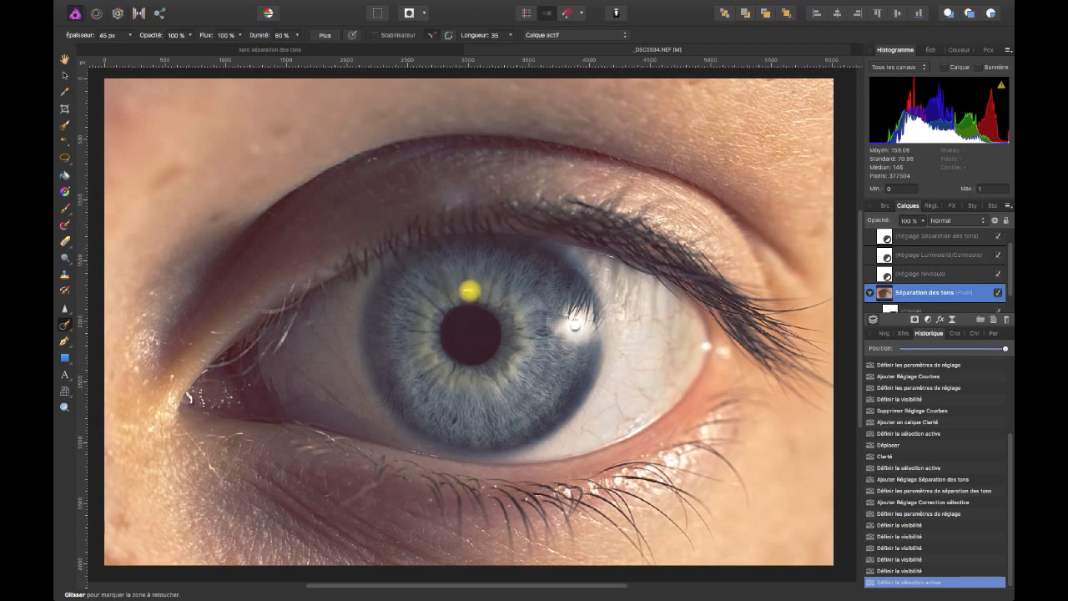
{"action": "left_click_drag", "start_coordinate": [465, 290], "coordinate": [475, 289]}
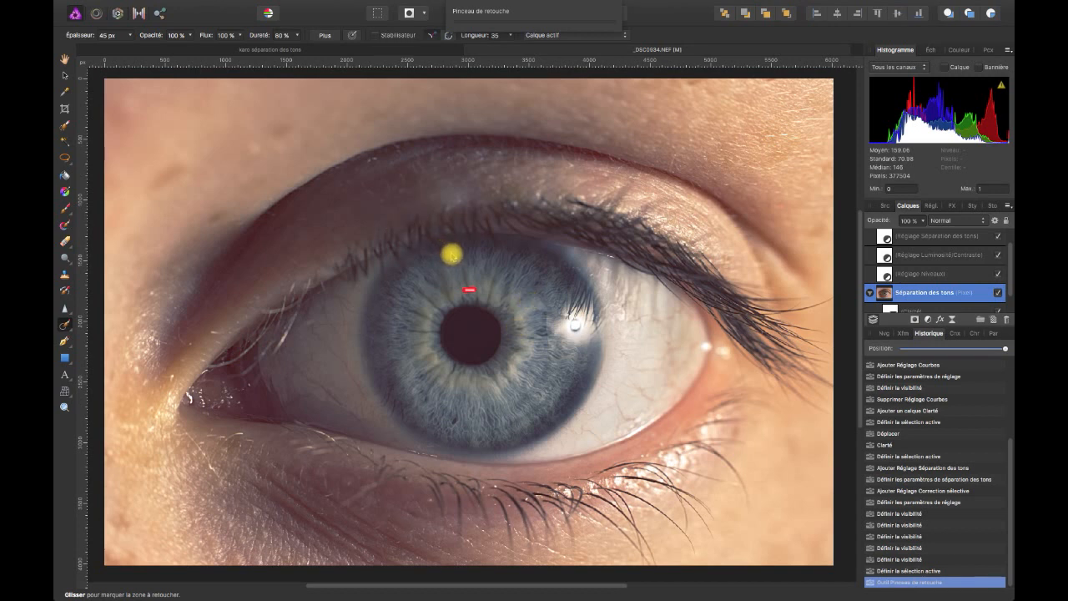
- Inpaint the bright spots at the eye's outer corner and a spot on the upper eyelid crease, widening the brush to 110 px
{"action": "left_click_drag", "start_coordinate": [704, 343], "coordinate": [708, 351]}
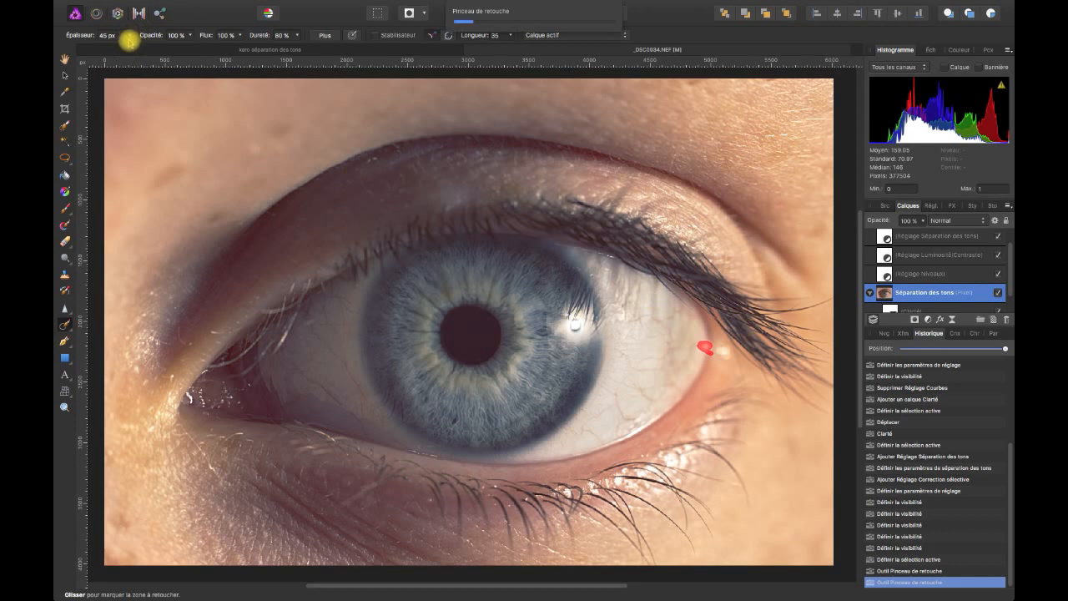
{"action": "left_click_drag", "start_coordinate": [131, 41], "coordinate": [143, 42]}
{"action": "left_click", "coordinate": [723, 352]}
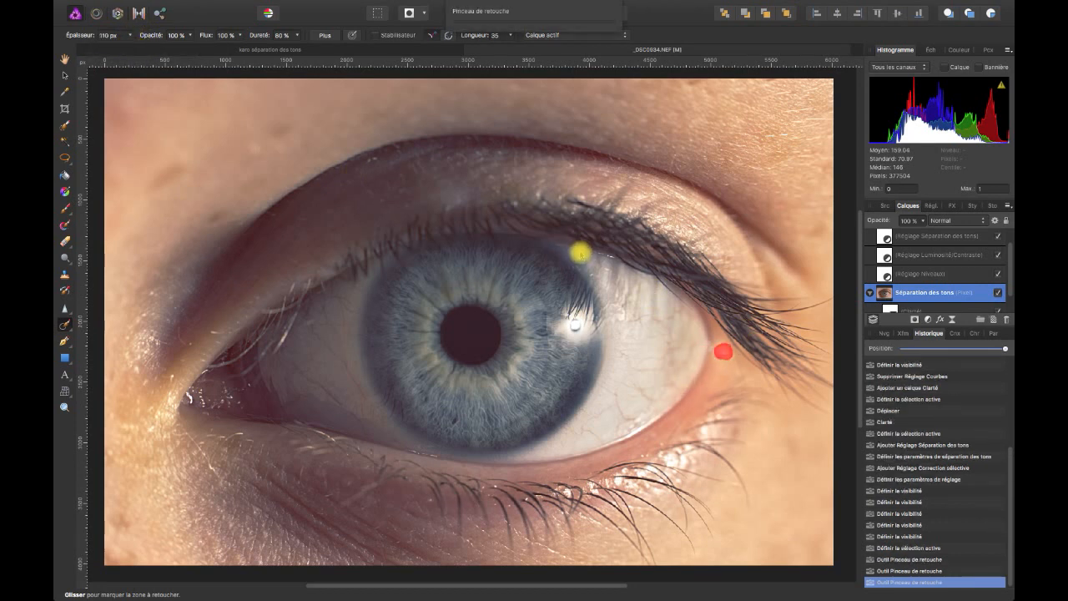
{"action": "left_click", "coordinate": [370, 159]}
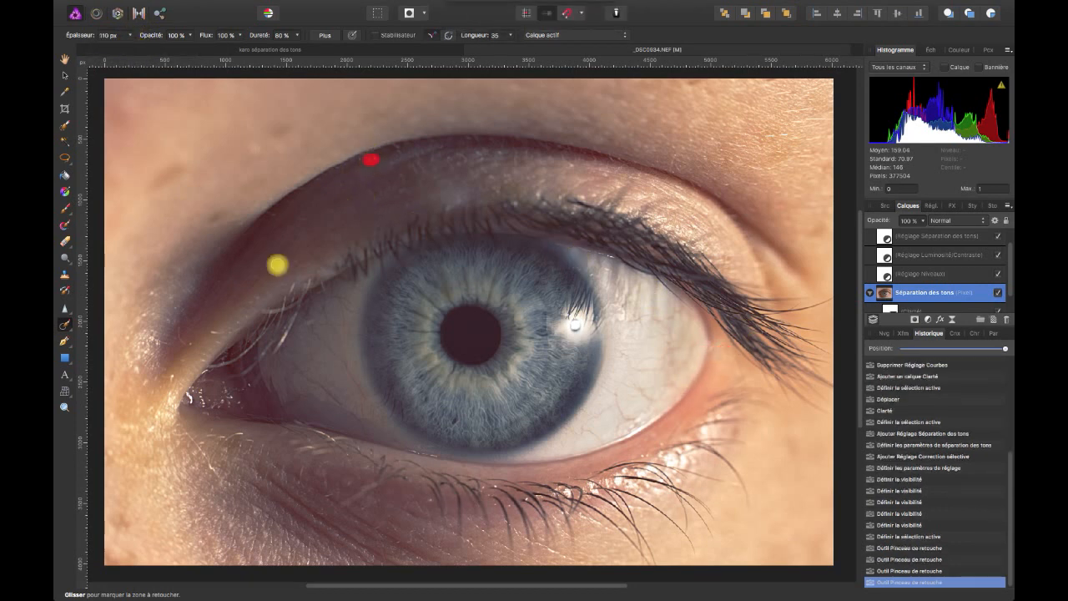
- Reduce the inpainting brush to 29 px and paint out the fine marks and reflections around the eye's inner corner
{"action": "mouse_move", "coordinate": [129, 36]}
{"action": "left_mouse_down"}
{"action": "mouse_move", "coordinate": [126, 50]}
{"action": "mouse_move", "coordinate": [104, 49]}
{"action": "left_mouse_up"}
{"action": "left_click_drag", "start_coordinate": [272, 356], "coordinate": [295, 320]}
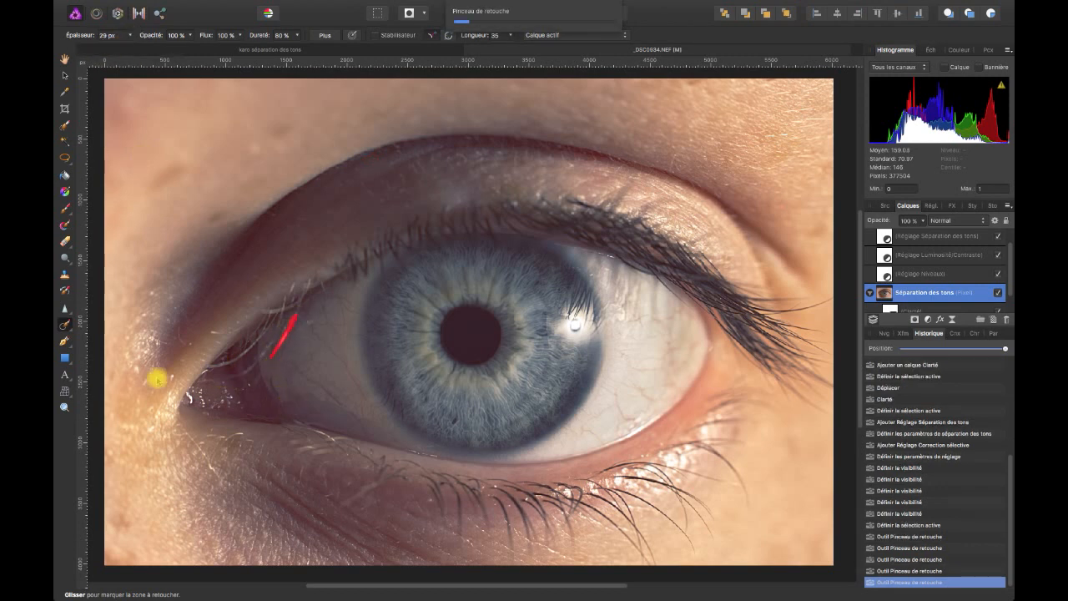
{"action": "mouse_move", "coordinate": [194, 406]}
{"action": "left_mouse_down"}
{"action": "mouse_move", "coordinate": [188, 390]}
{"action": "mouse_move", "coordinate": [226, 382]}
{"action": "mouse_move", "coordinate": [262, 334]}
{"action": "left_mouse_up"}
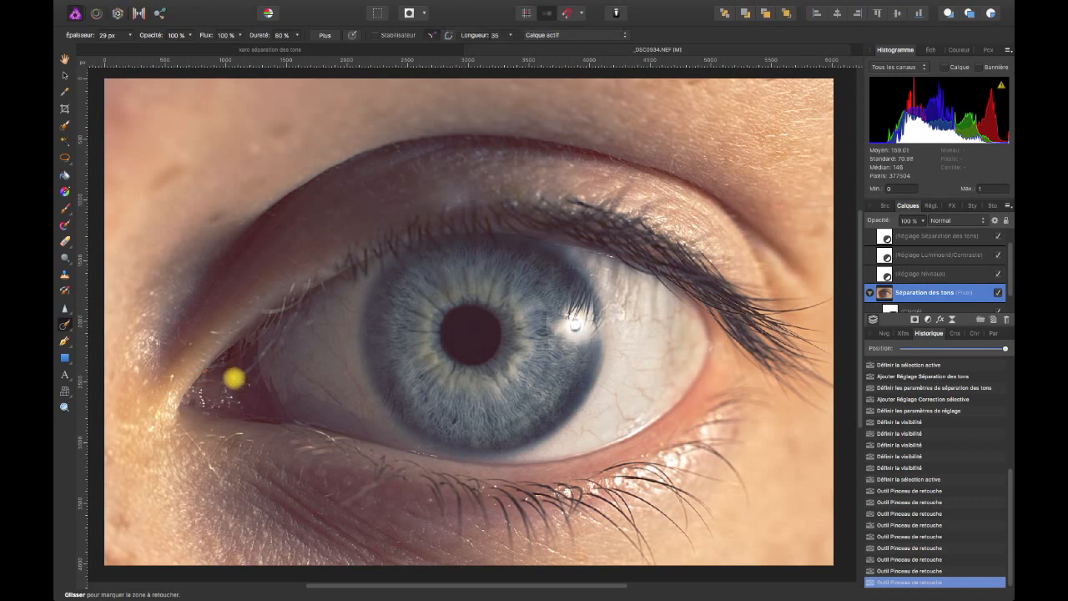
{"action": "left_click_drag", "start_coordinate": [234, 375], "coordinate": [271, 344]}
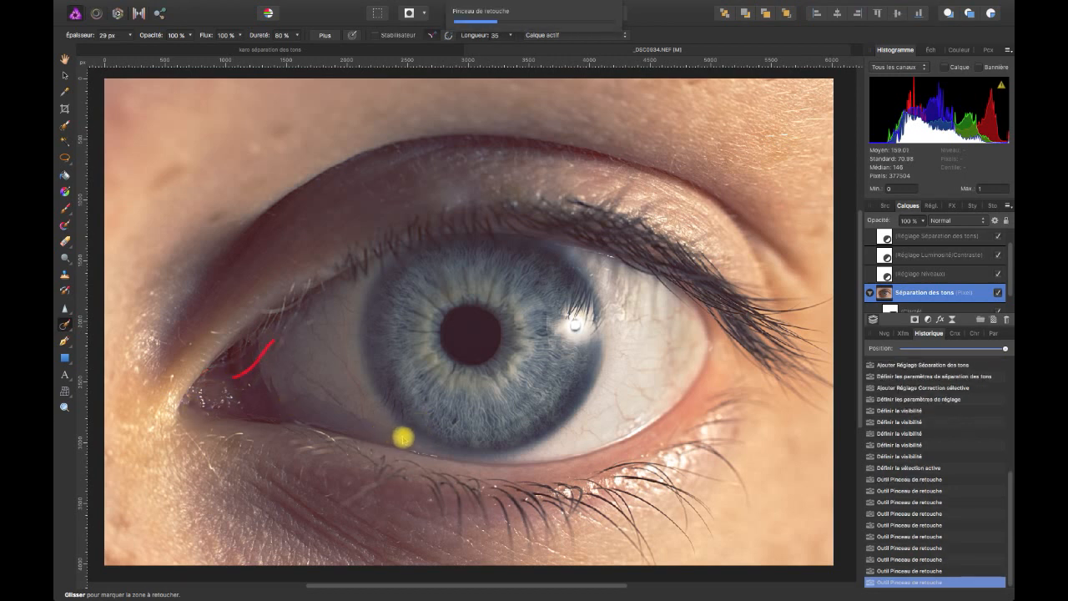
{"action": "left_click_drag", "start_coordinate": [250, 386], "coordinate": [205, 406]}
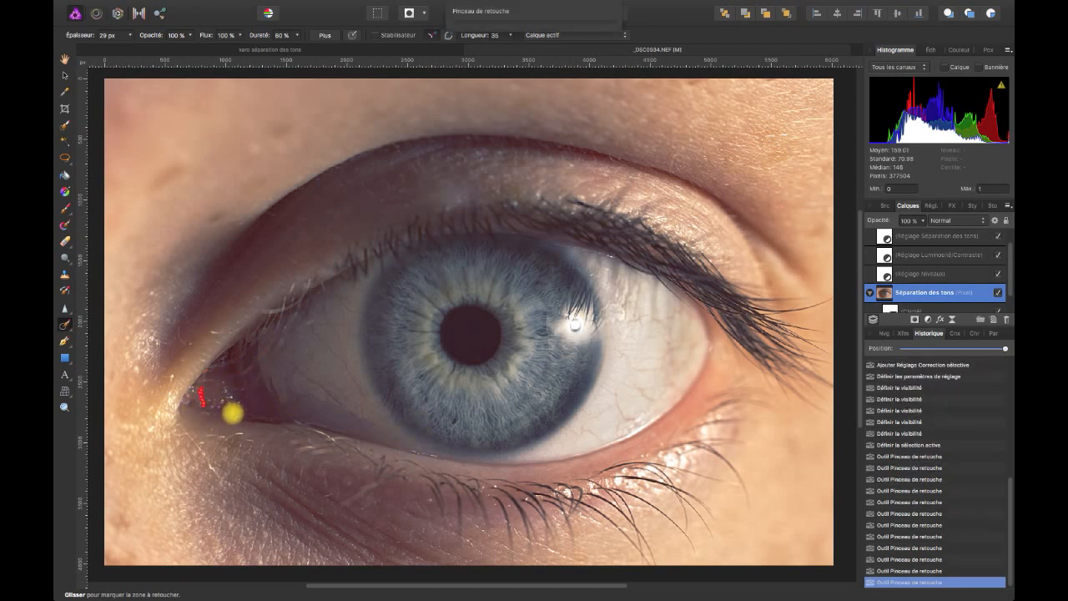
- Inpaint the remaining small spots under the upper lashes, among the lower lashes and in the inner corner, and return to the View tool
{"action": "left_click_drag", "start_coordinate": [618, 255], "coordinate": [609, 258]}
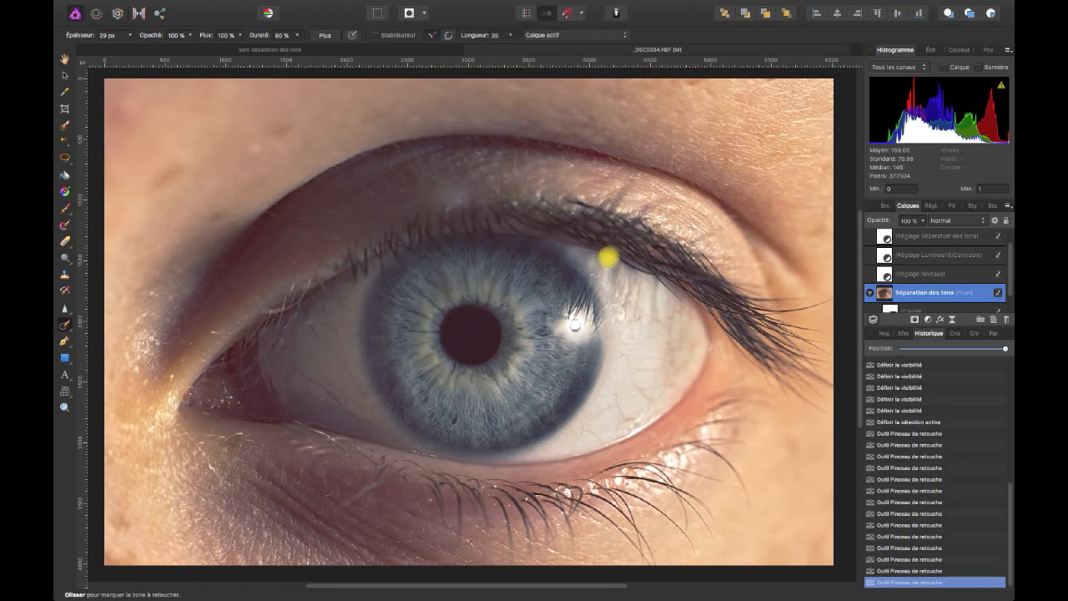
{"action": "left_click", "coordinate": [526, 498]}
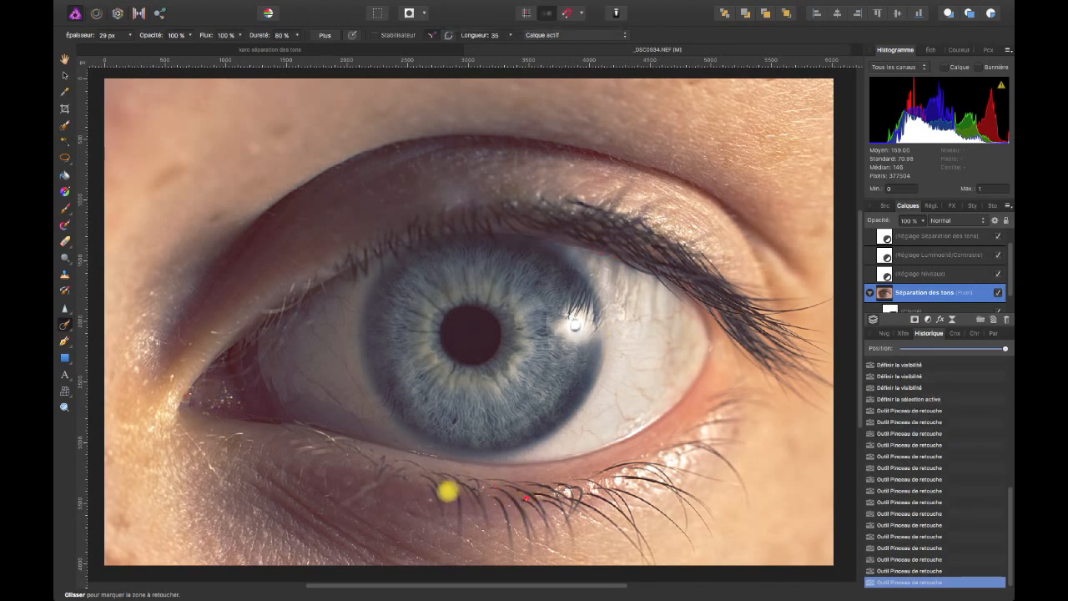
{"action": "left_click", "coordinate": [221, 402]}
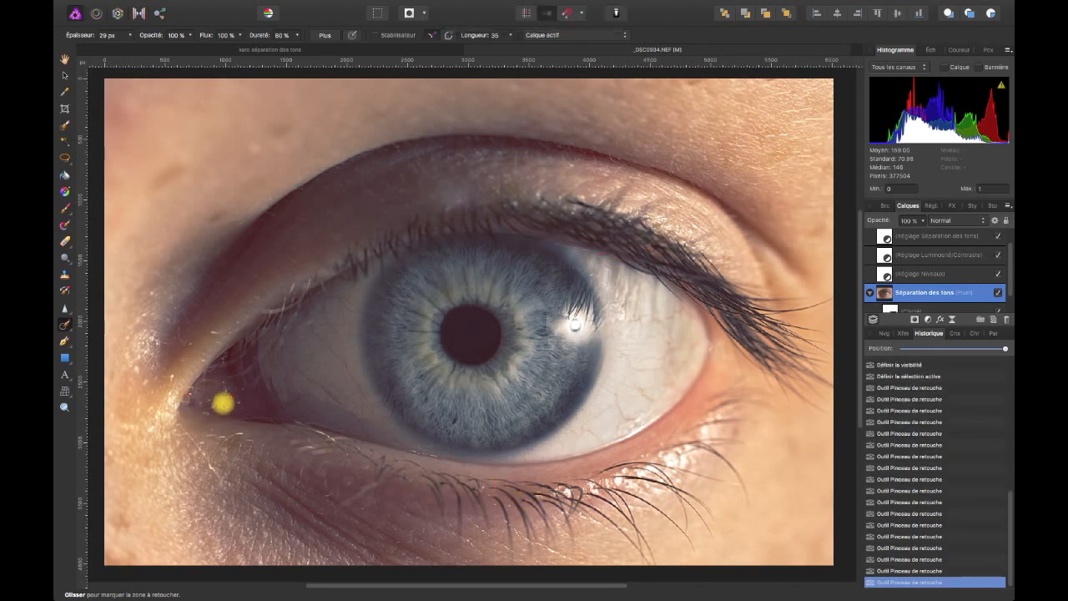
{"action": "key", "text": "v"}
{"action": "key", "text": "h"}
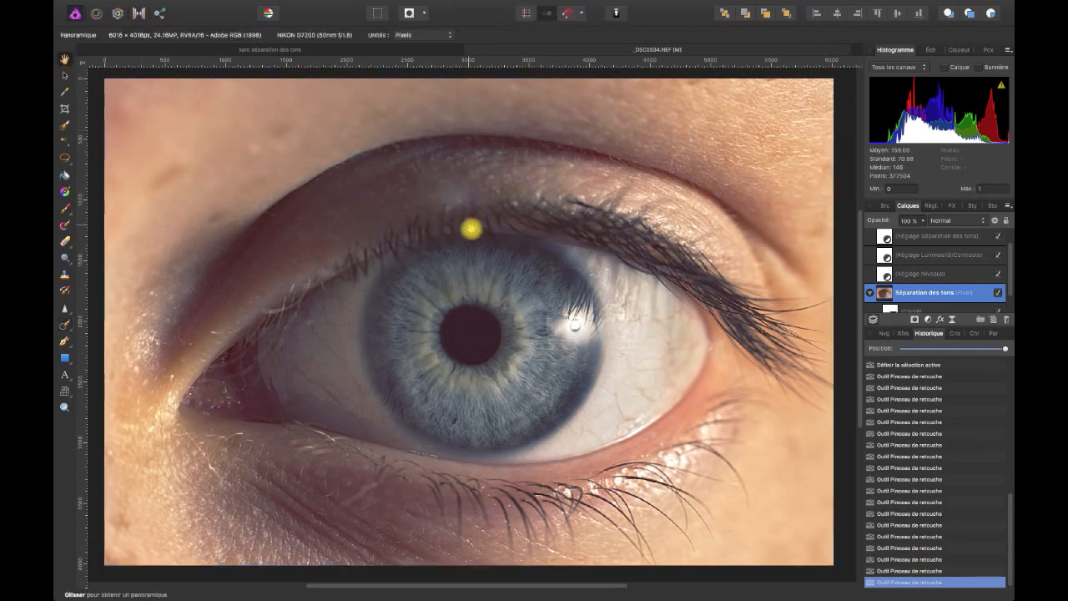